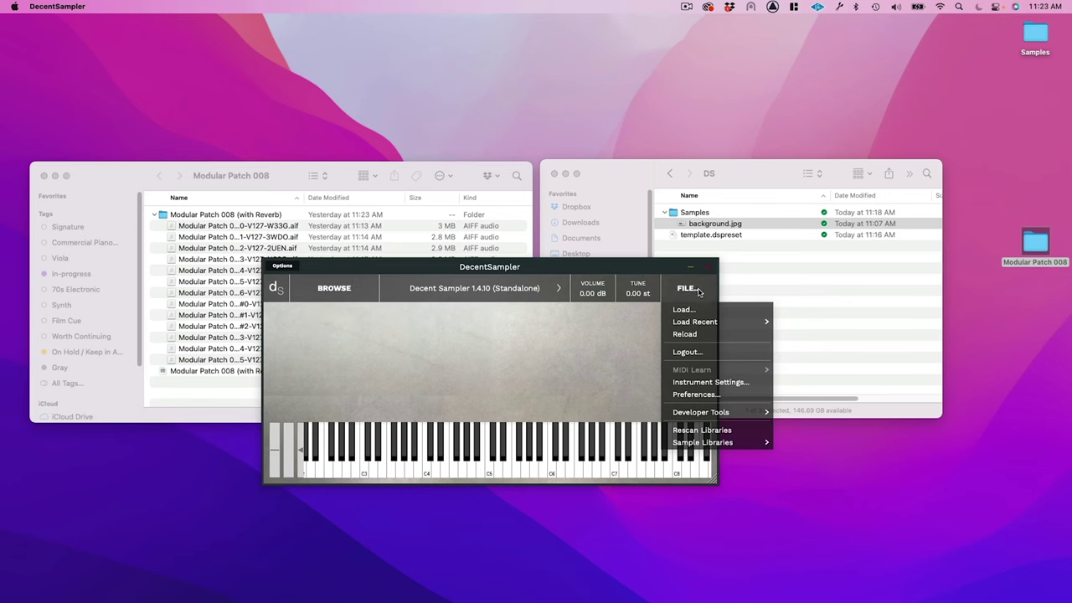
- Reveal Import EXS File... under FILE > Developer Tools in Decent Sampler
{"action": "mouse_move", "coordinate": [712, 417]}
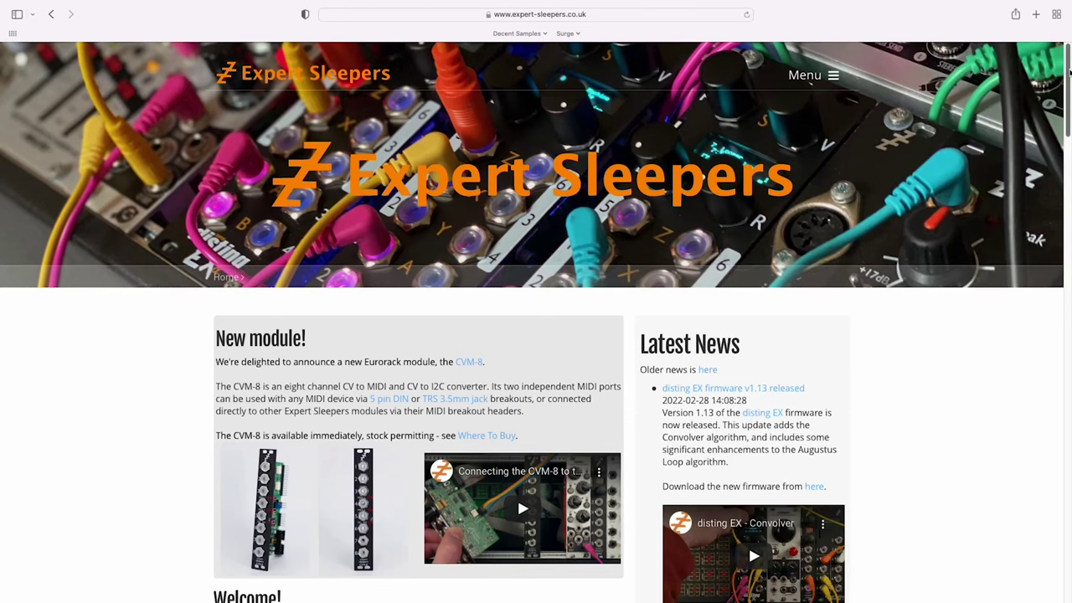
- Navigate the Expert Sleepers site to the disting mk4 User Manual & Firmware Updates page
{"action": "left_click_drag", "start_coordinate": [1069, 73], "coordinate": [1066, 183]}
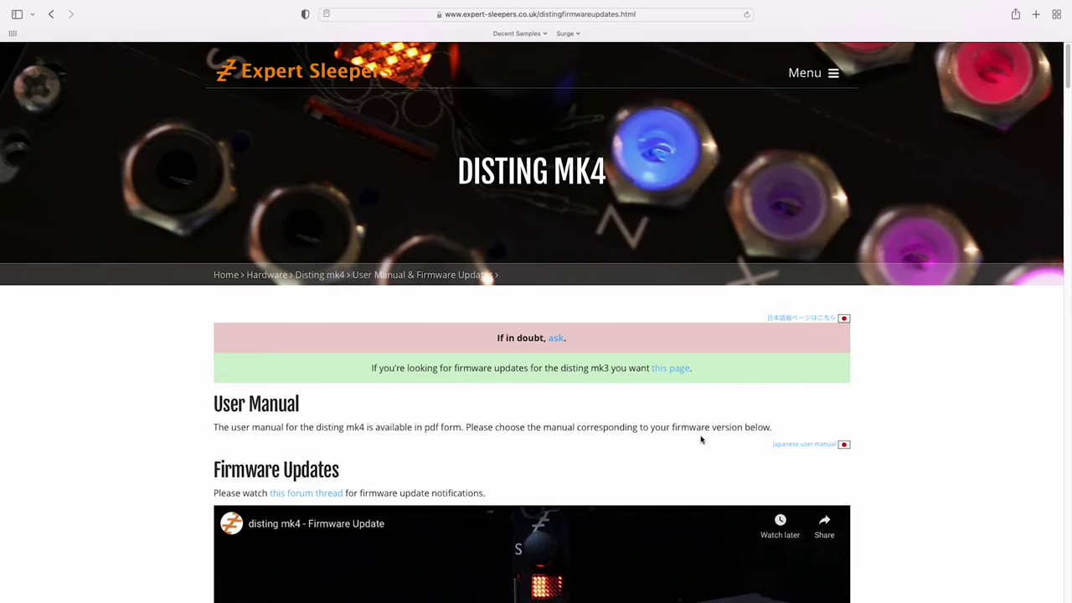
{"action": "scroll", "coordinate": [75, 429], "scroll_direction": "down", "scroll_amount": 5}
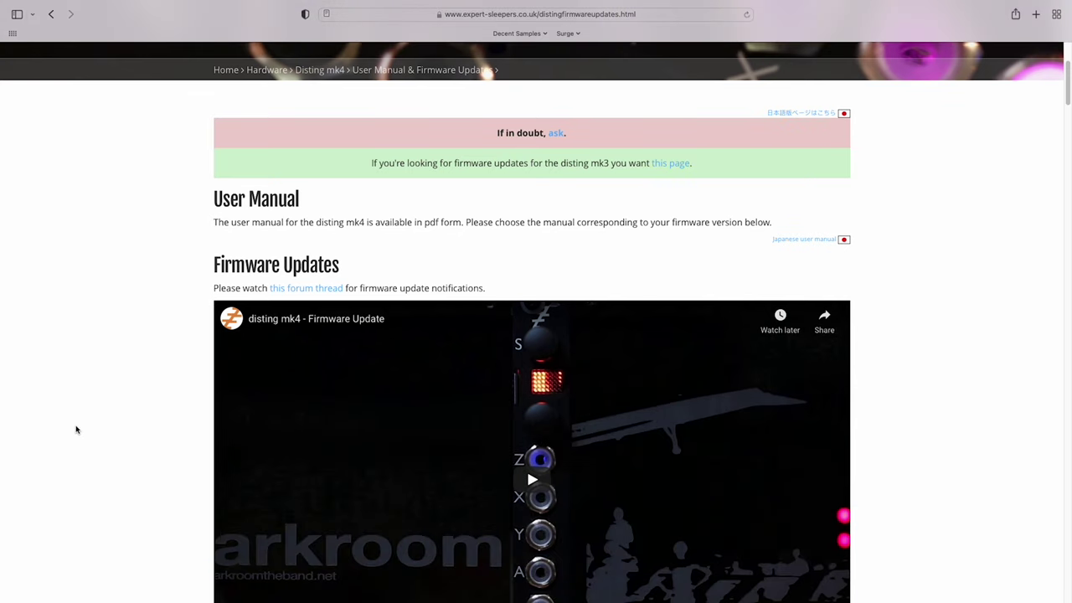
{"action": "scroll", "coordinate": [76, 429], "scroll_direction": "down", "scroll_amount": 5}
{"action": "scroll", "coordinate": [77, 430], "scroll_direction": "down", "scroll_amount": 3}
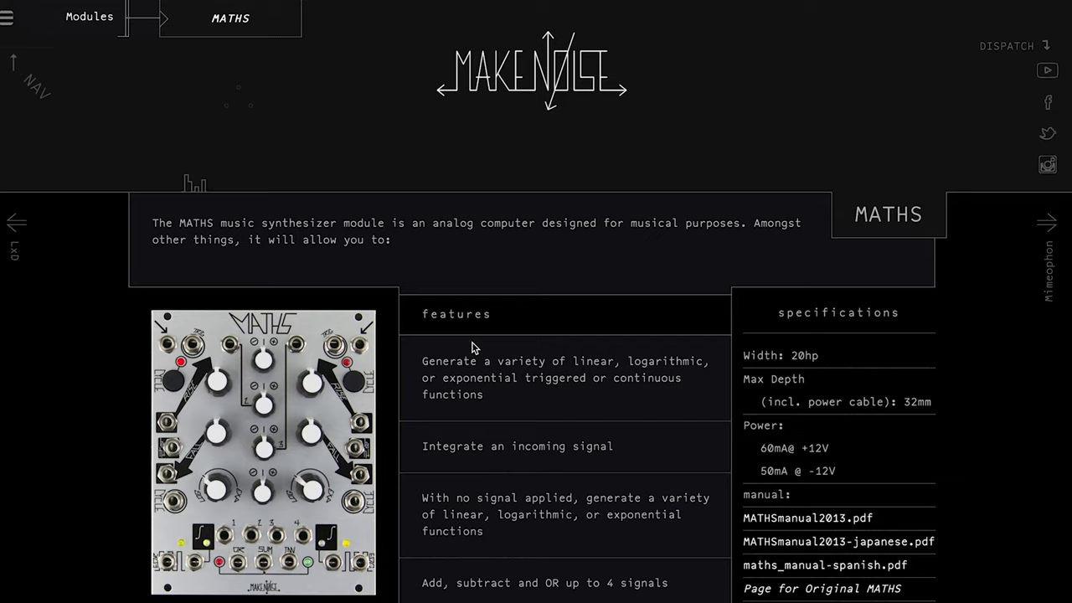
{"action": "scroll", "coordinate": [472, 348], "scroll_direction": "down", "scroll_amount": 2}
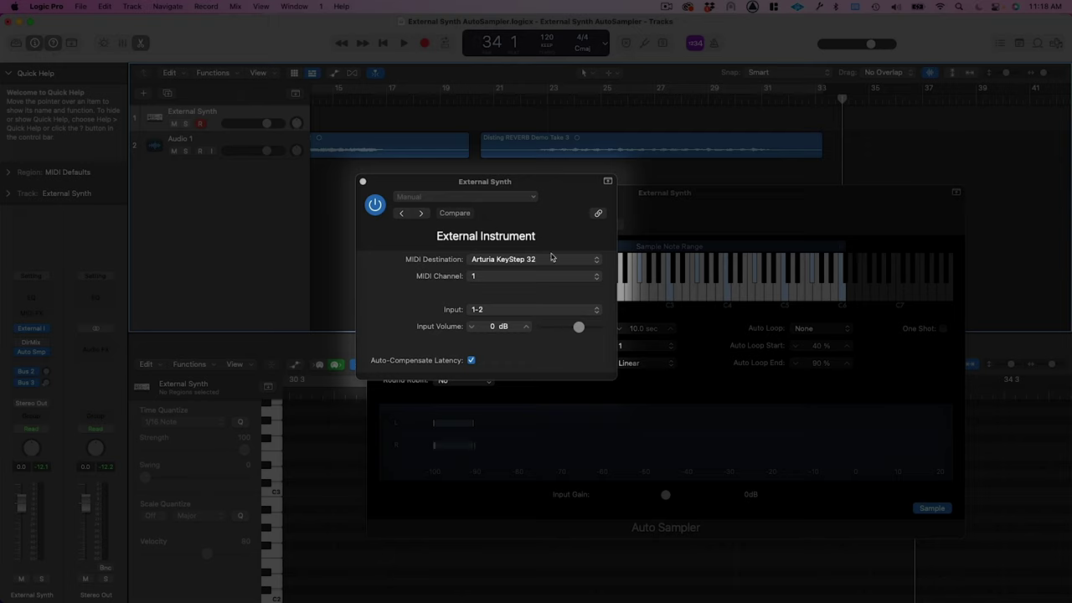
- Keep inputs 1-2 as the channel's audio input and insert the Auto Sampler in stereo
{"action": "left_click", "coordinate": [545, 312]}
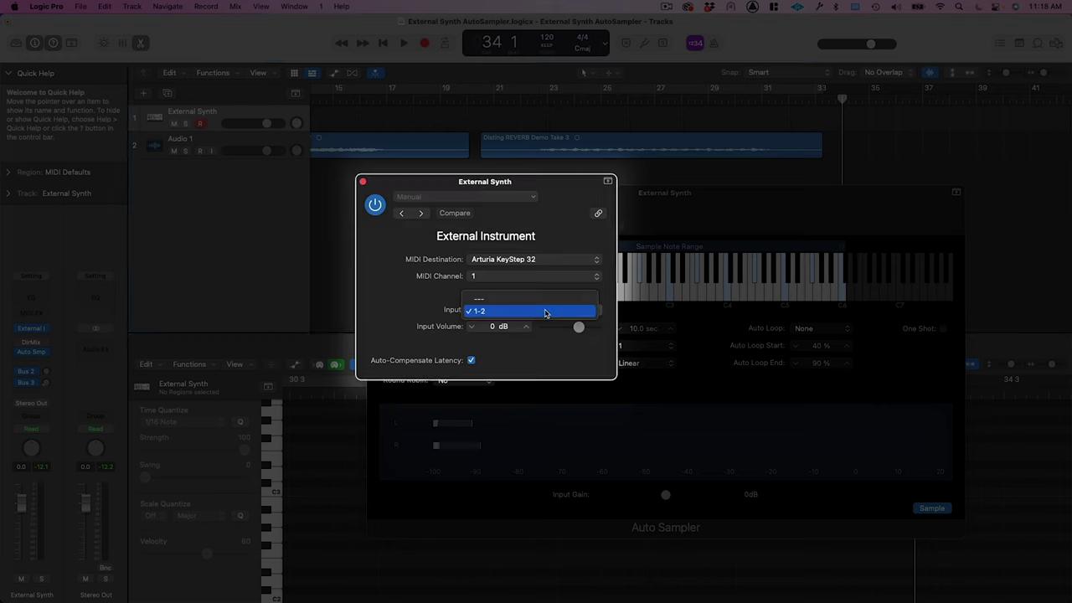
{"action": "left_click", "coordinate": [545, 311]}
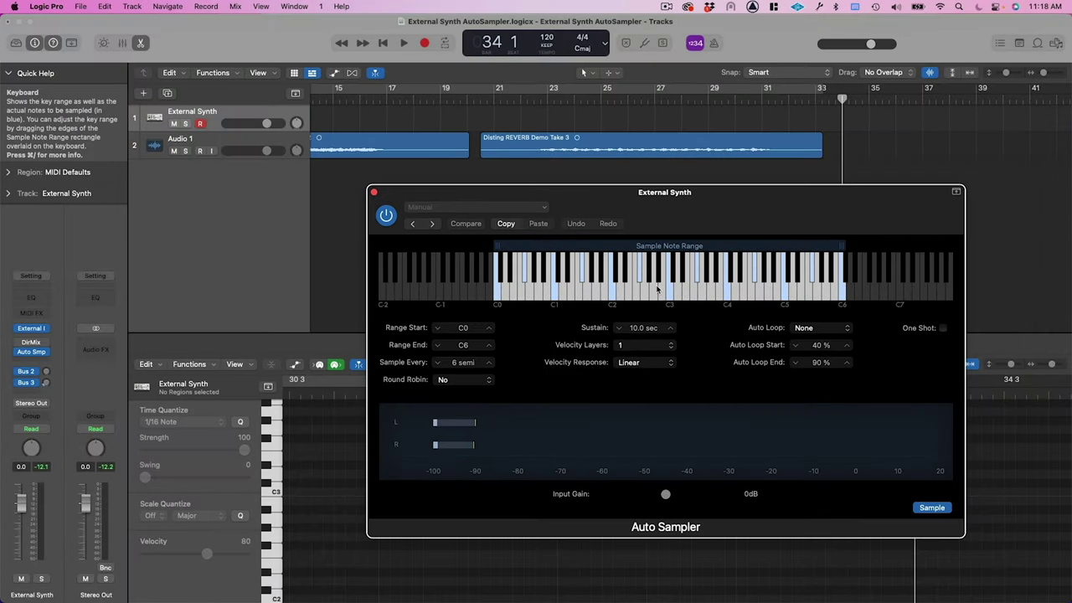
{"action": "left_click", "coordinate": [31, 352]}
{"action": "mouse_move", "coordinate": [107, 573]}
{"action": "mouse_move", "coordinate": [168, 556]}
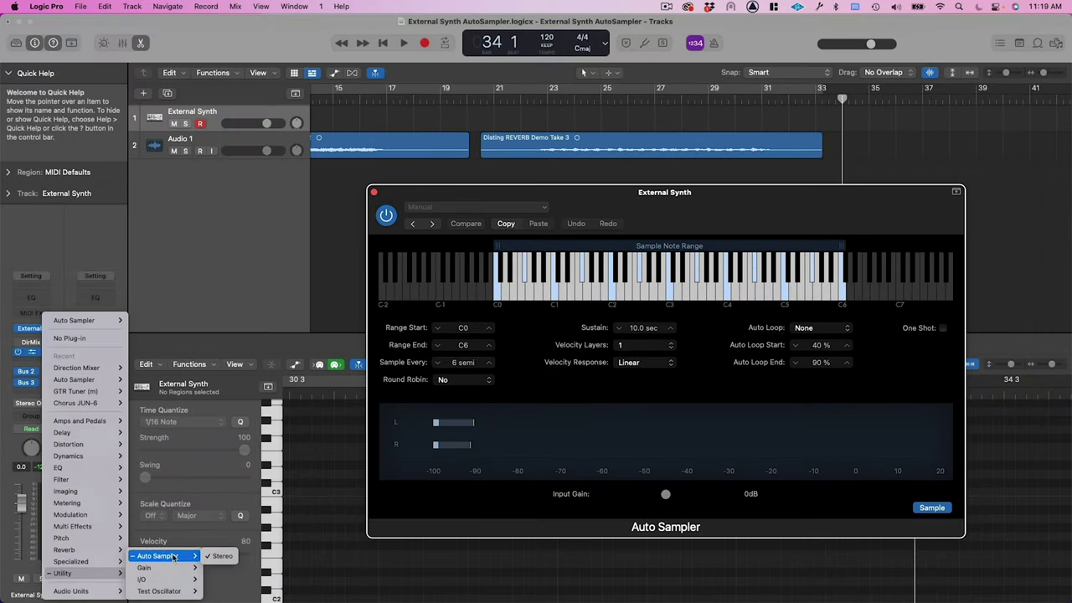
{"action": "left_click", "coordinate": [221, 556]}
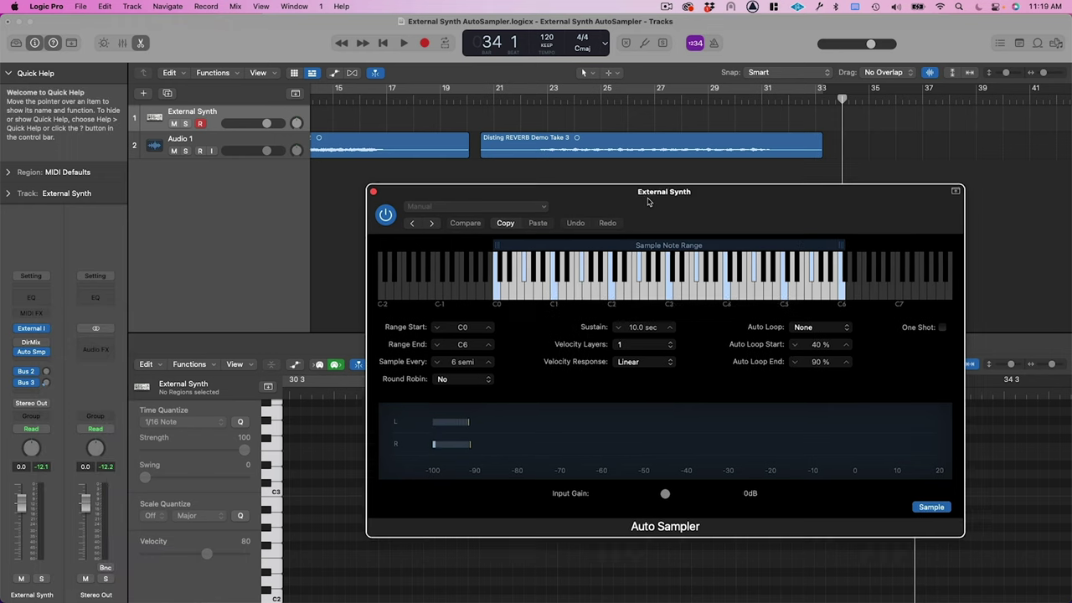
{"action": "left_click_drag", "start_coordinate": [649, 201], "coordinate": [495, 194]}
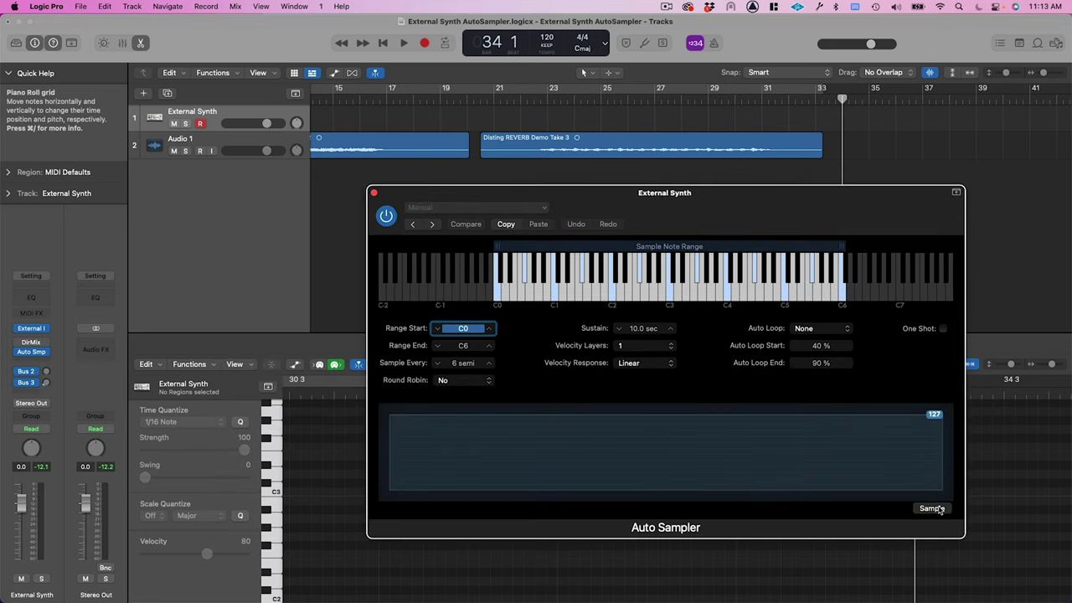
- Rename the sampled instrument from 'Just Reverb' to 'with Reverb' and start sampling
{"action": "left_click", "coordinate": [931, 508]}
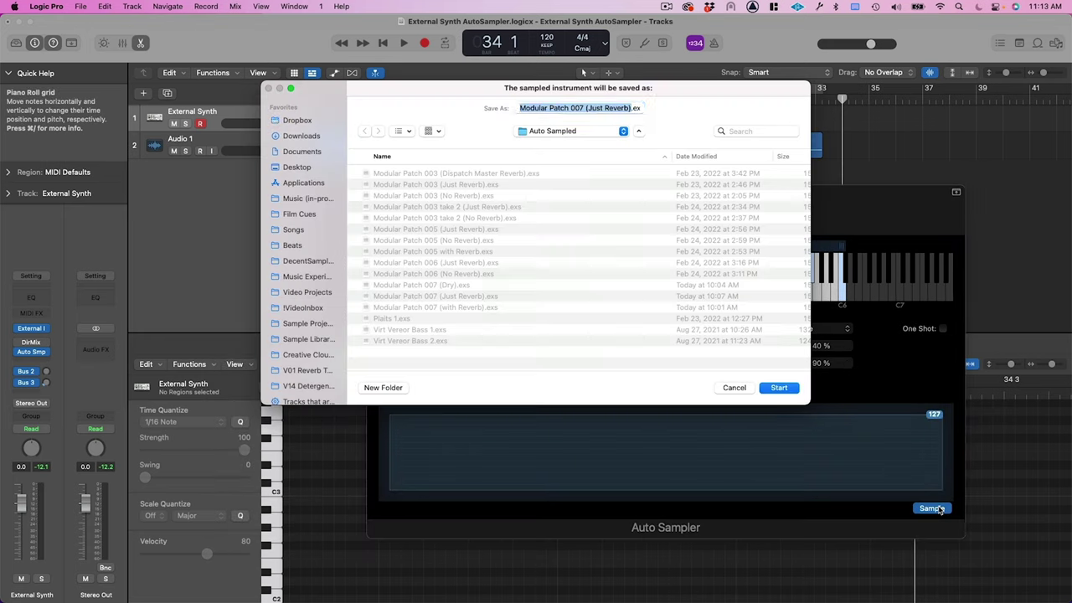
{"action": "key", "text": "Right"}
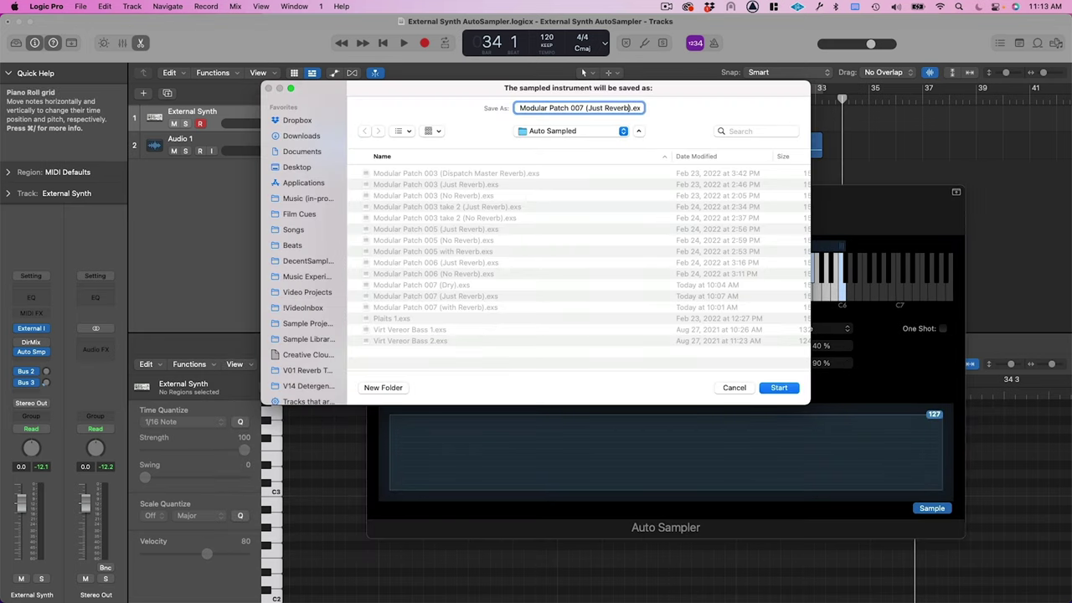
{"action": "key", "text": "BackSpace"}
{"action": "key", "text": "BackSpace"}
{"action": "key", "text": "BackSpace"}
{"action": "key", "text": "BackSpace"}
{"action": "key", "text": "BackSpace"}
{"action": "key", "text": "BackSpace"}
{"action": "key", "text": "BackSpace"}
{"action": "key", "text": "BackSpace"}
{"action": "key", "text": "BackSpace"}
{"action": "key", "text": "BackSpace"}
{"action": "key", "text": "BackSpace"}
{"action": "type", "text": "with Reverb"}
{"action": "left_click", "coordinate": [774, 390]}
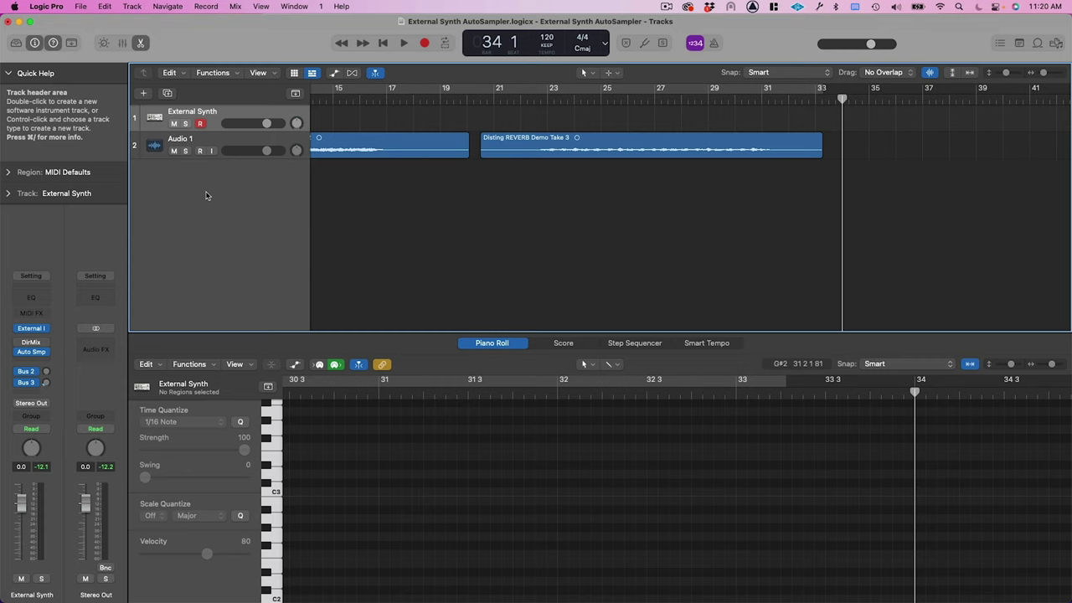
- Add a new software instrument track running Sampler (Multi-Sample) in stereo
{"action": "right_click", "coordinate": [239, 206]}
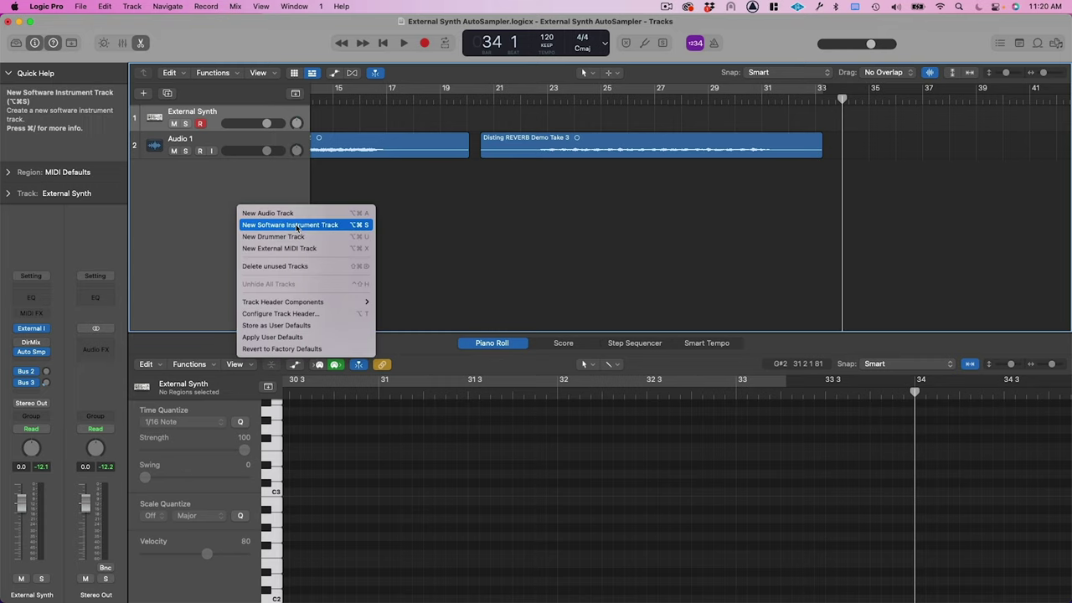
{"action": "left_click", "coordinate": [297, 226]}
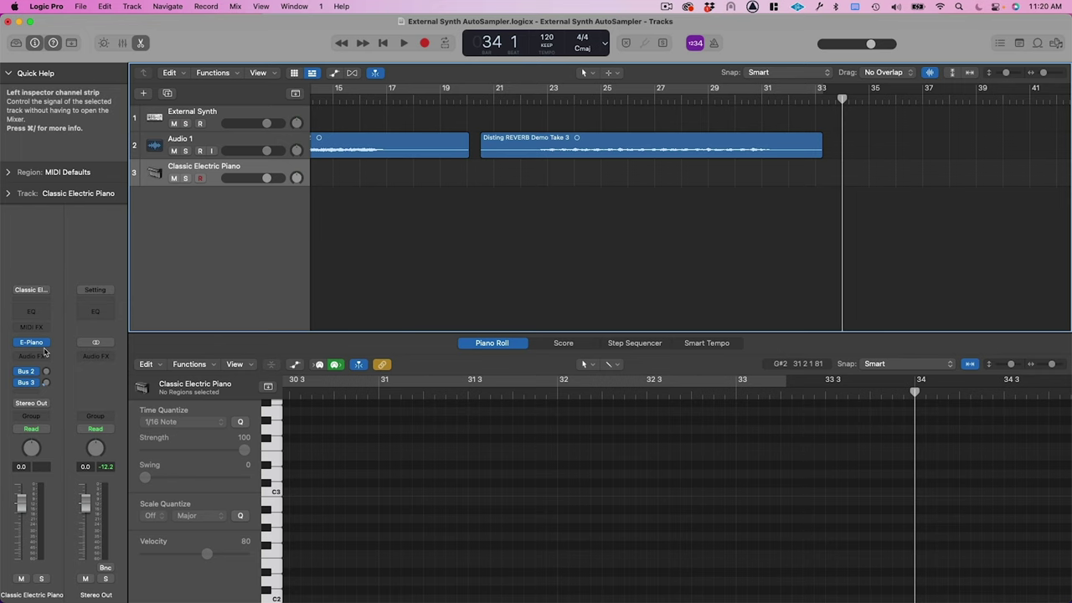
{"action": "left_click", "coordinate": [42, 344]}
{"action": "mouse_move", "coordinate": [124, 407]}
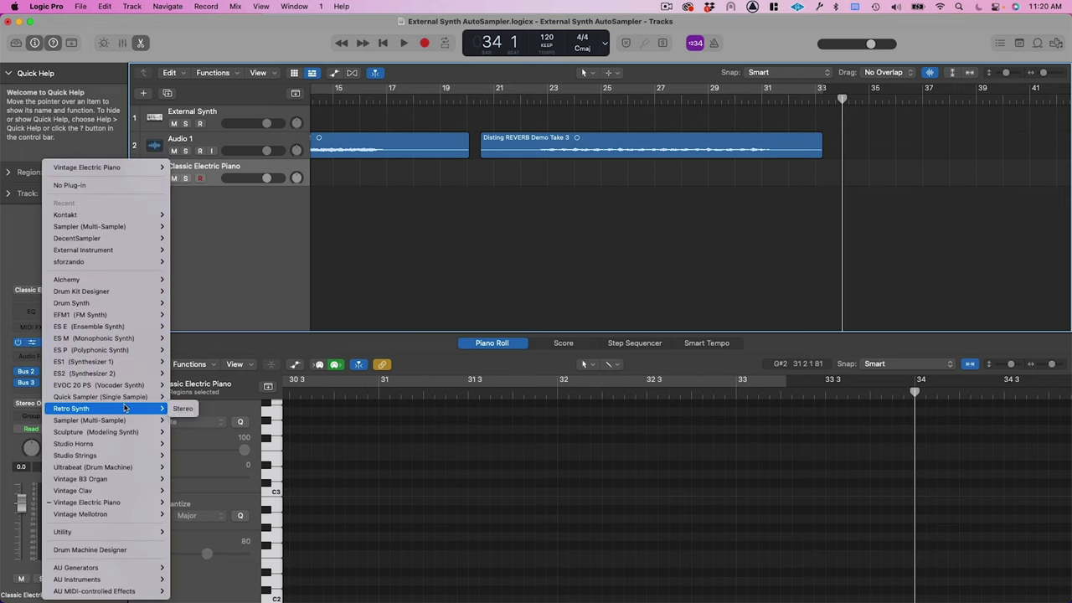
{"action": "left_click", "coordinate": [211, 431]}
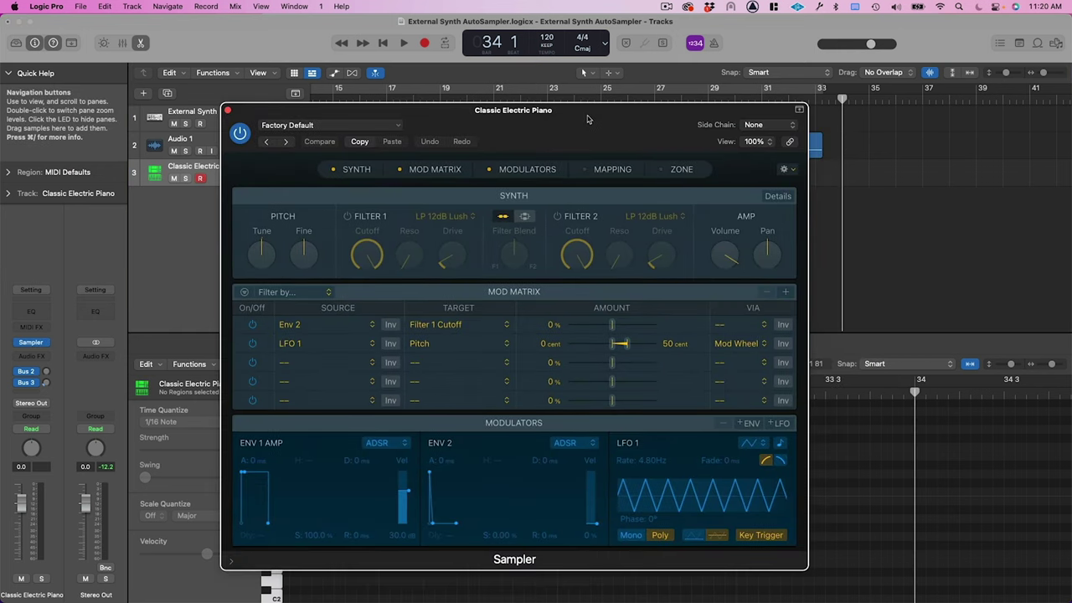
- Load the Auto Sampled patch Modular Patch 008 (with Reverb) into the Sampler
{"action": "left_click", "coordinate": [326, 126]}
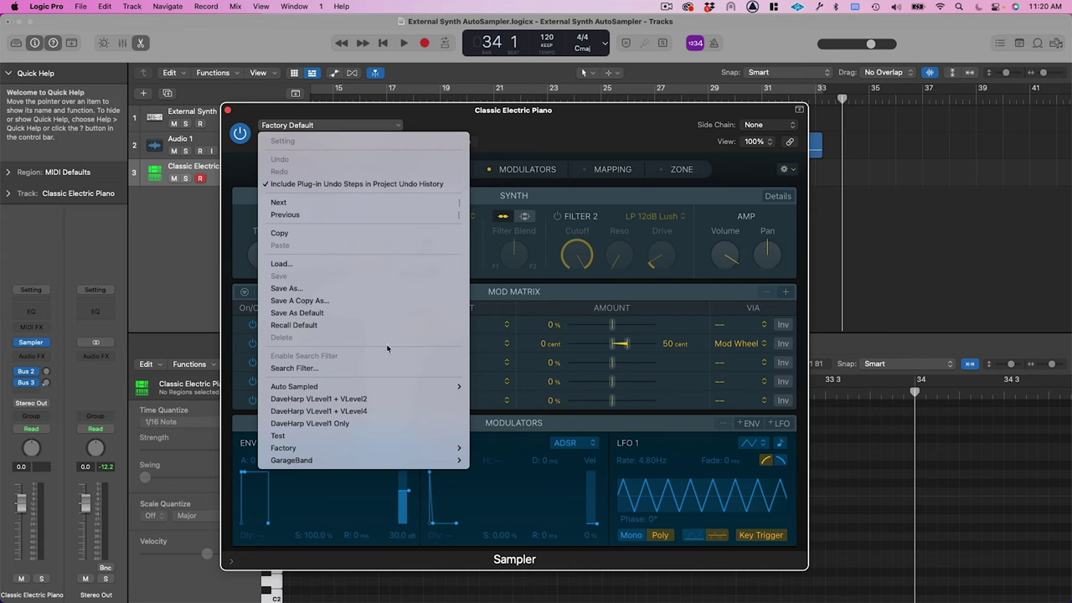
{"action": "mouse_move", "coordinate": [381, 387]}
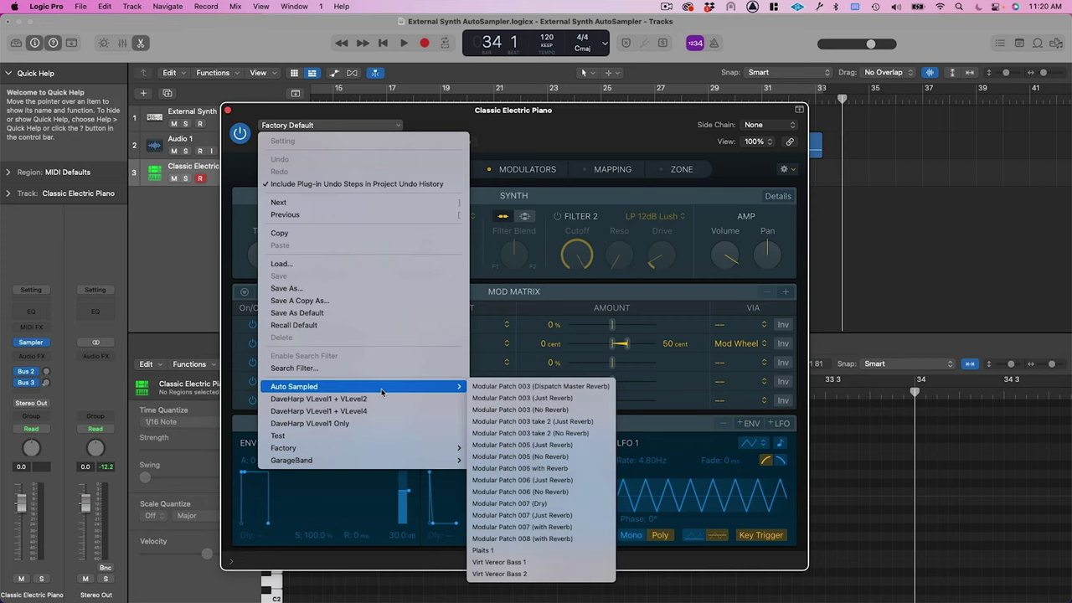
{"action": "left_click", "coordinate": [528, 541]}
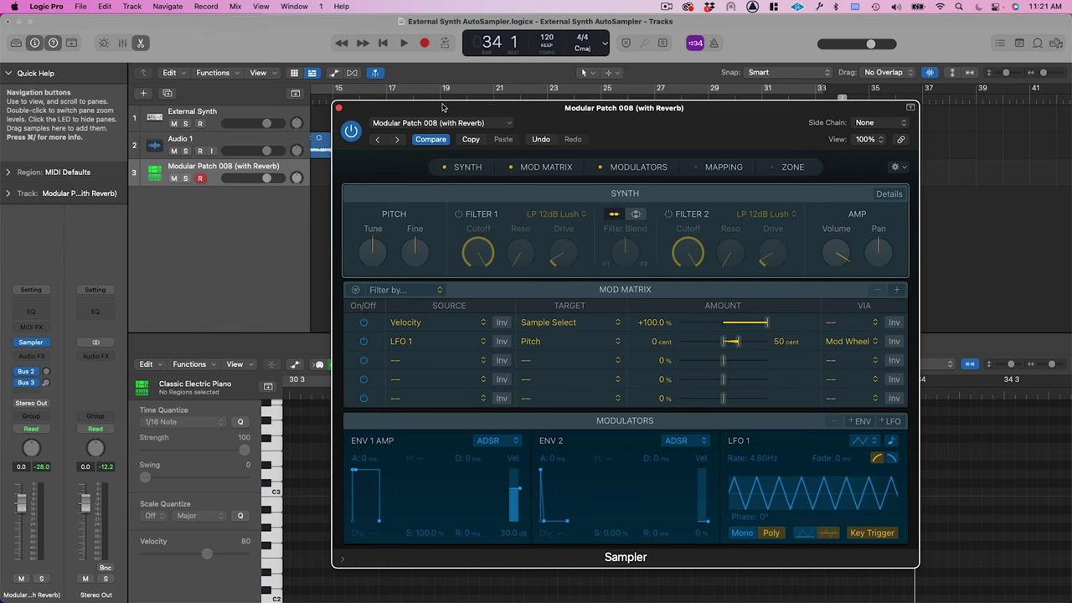
- Show the Sampler's key-zone mapping and the 66 (F#3) zone's waveform, then open Settings
{"action": "left_click", "coordinate": [740, 168]}
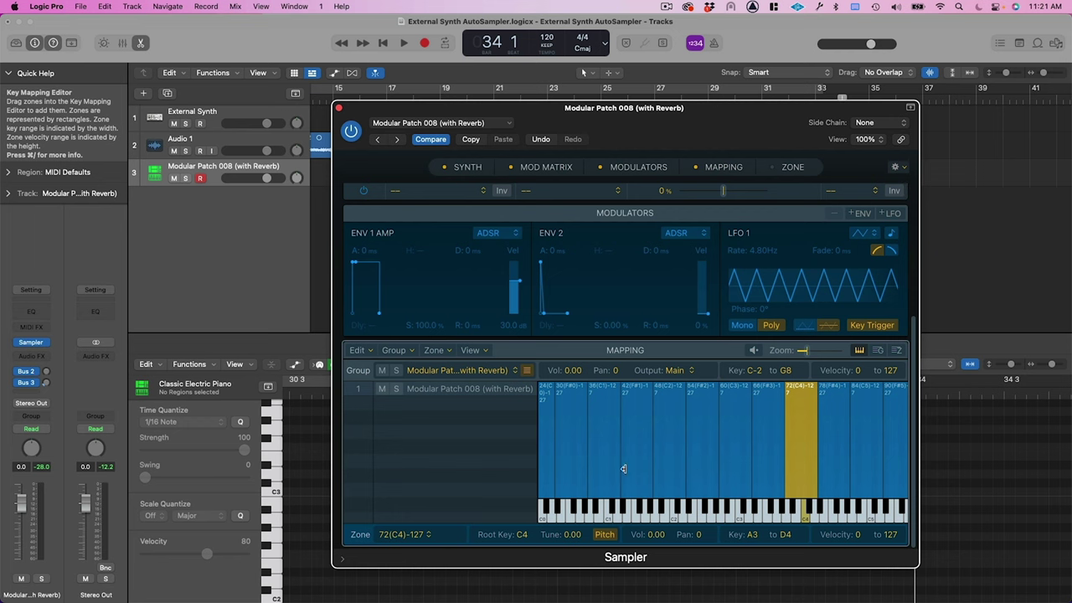
{"action": "left_click", "coordinate": [768, 440]}
{"action": "scroll", "coordinate": [768, 438], "scroll_direction": "down", "scroll_amount": 4}
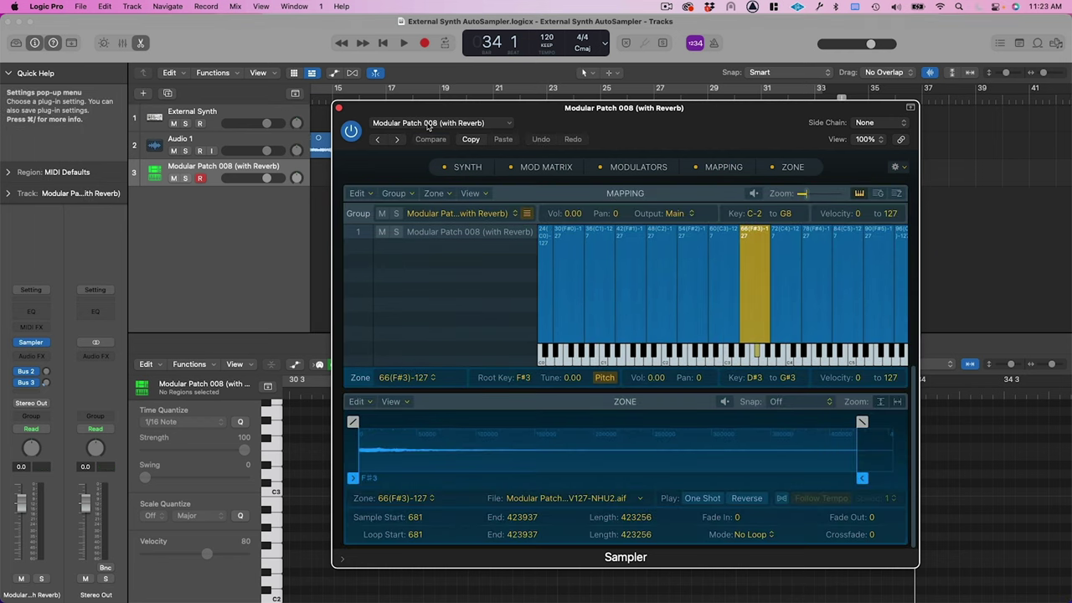
{"action": "left_click", "coordinate": [428, 124]}
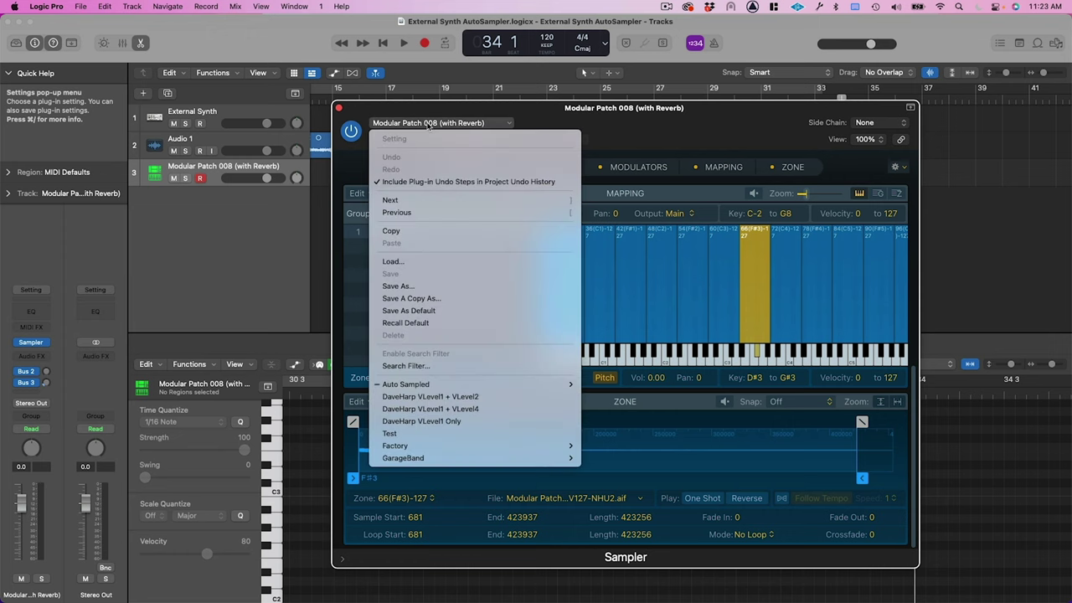
- Save the instrument under a new name into a new Desktop folder 'Modular Patch 008'
{"action": "left_click", "coordinate": [433, 285]}
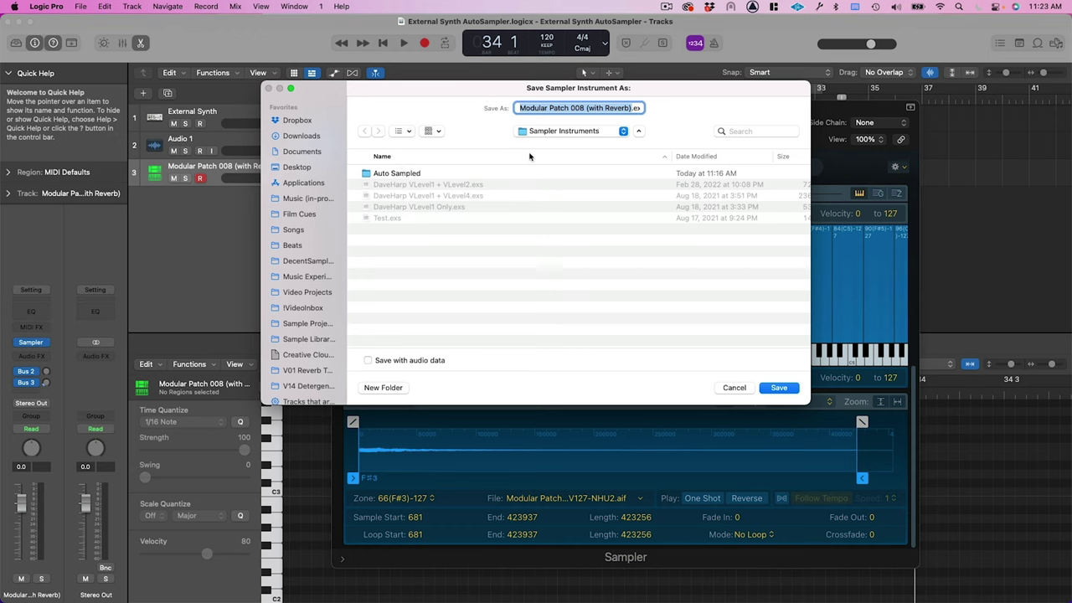
{"action": "left_click", "coordinate": [297, 168]}
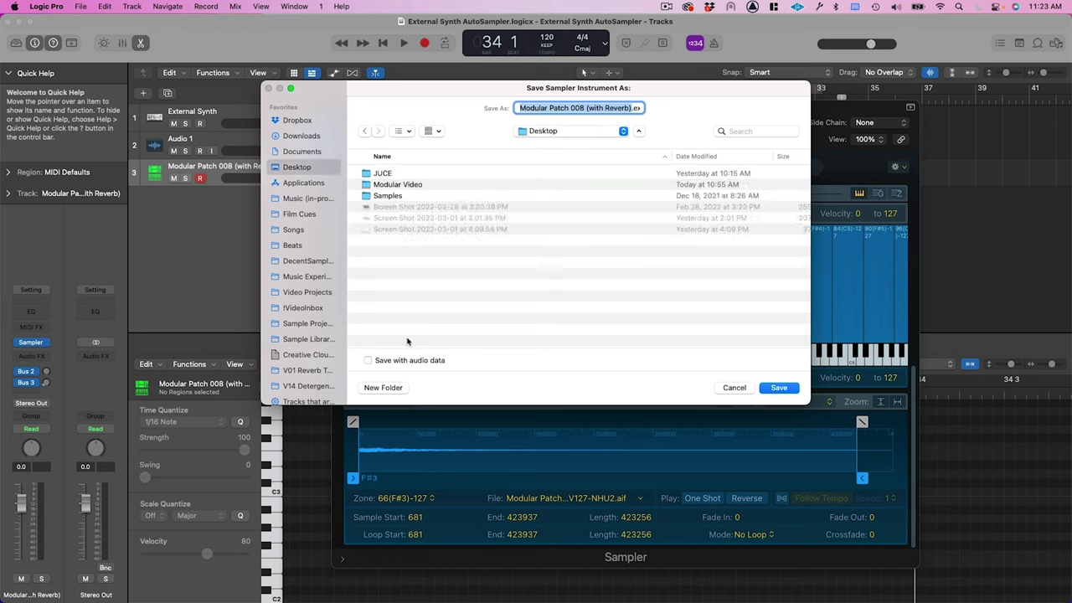
{"action": "left_click", "coordinate": [384, 388]}
{"action": "type", "text": "Modular"}
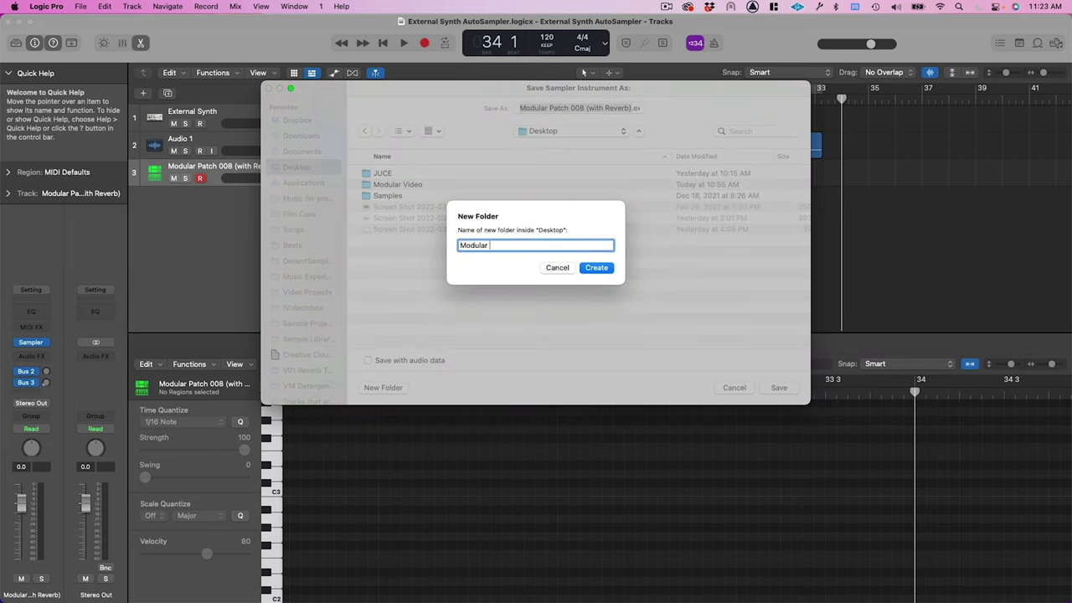
{"action": "key", "text": "Return"}
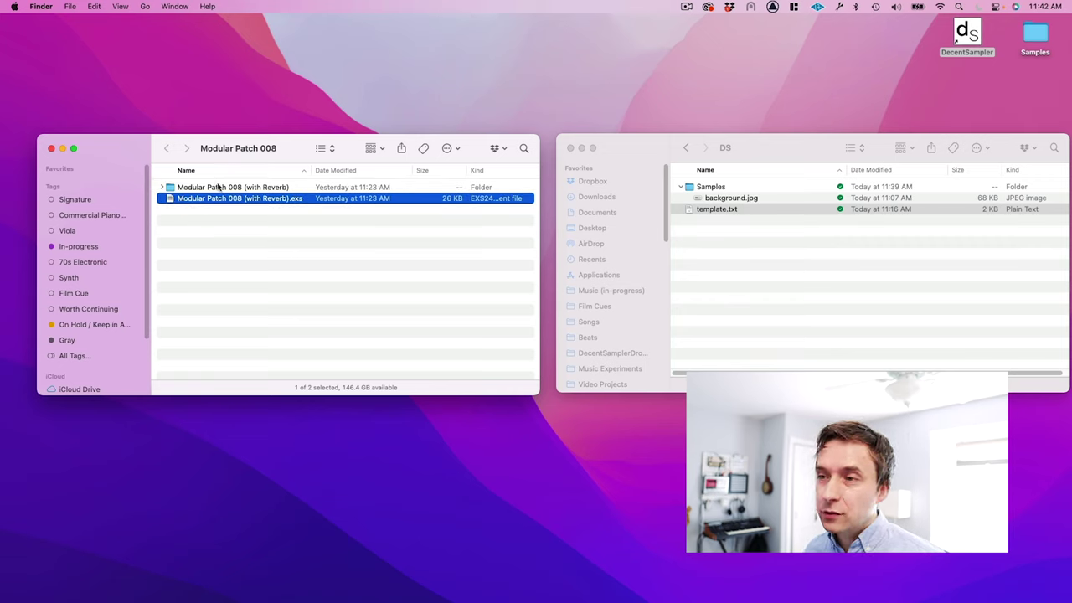
{"action": "left_click", "coordinate": [219, 188]}
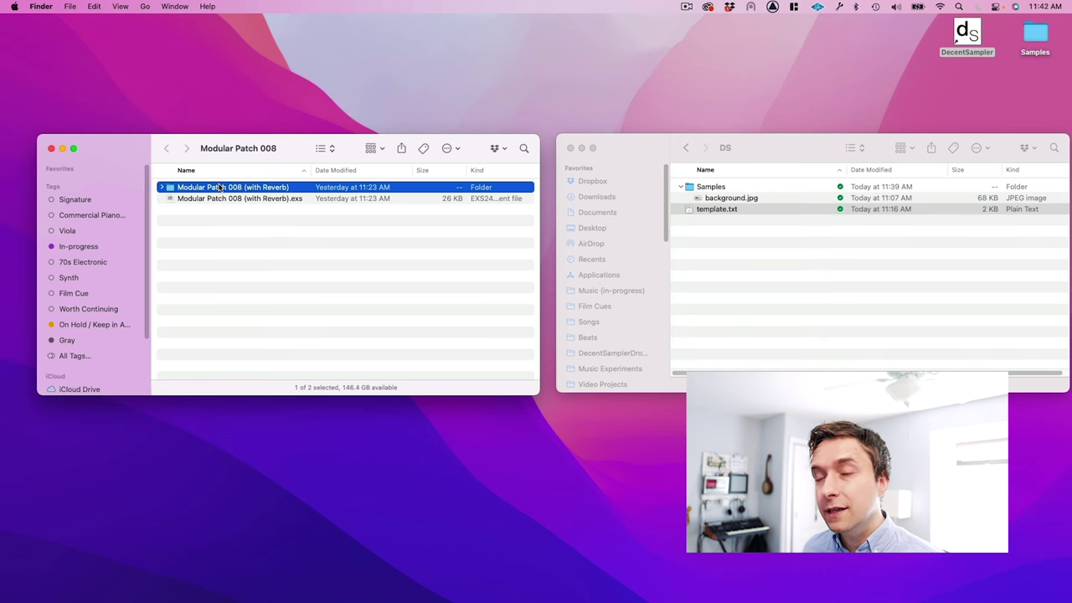
{"action": "key", "text": "Right"}
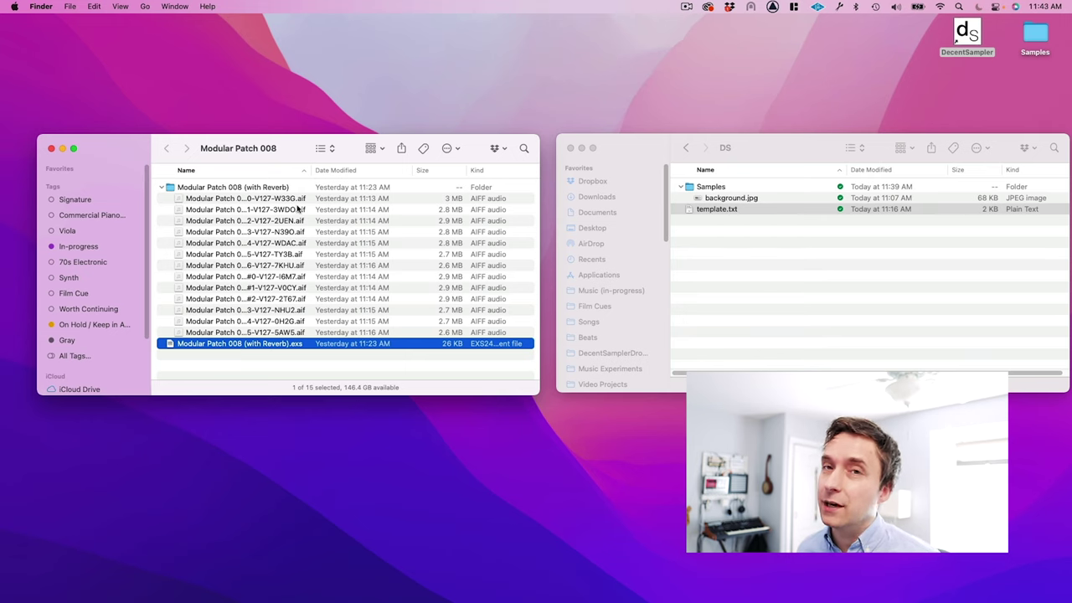
{"action": "key", "text": "Up"}
{"action": "key", "text": "Left"}
{"action": "key", "text": "Left"}
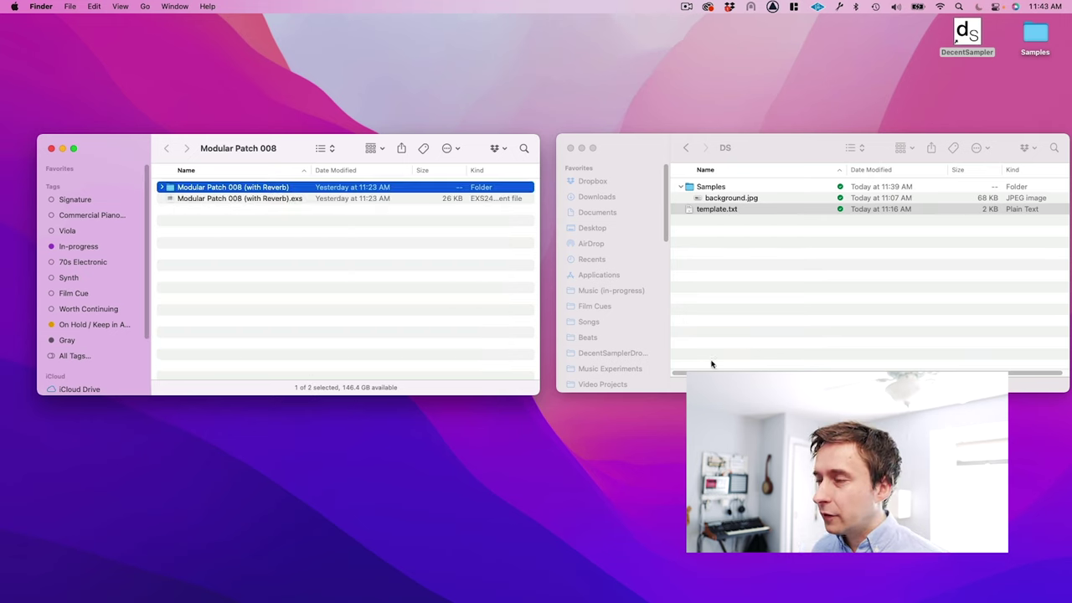
{"action": "left_click", "coordinate": [788, 148]}
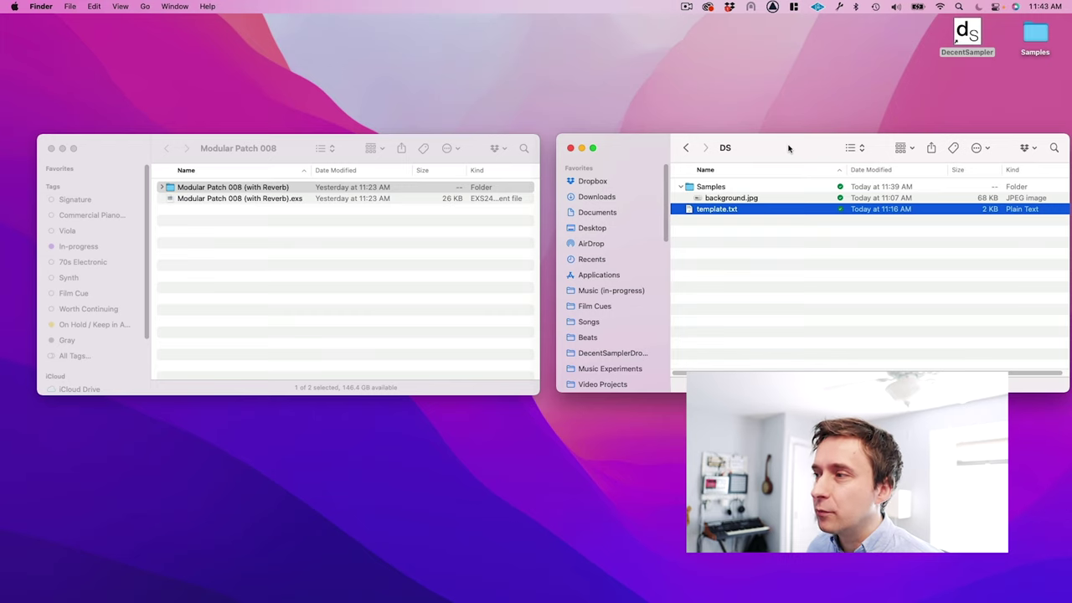
{"action": "double_click", "coordinate": [742, 187]}
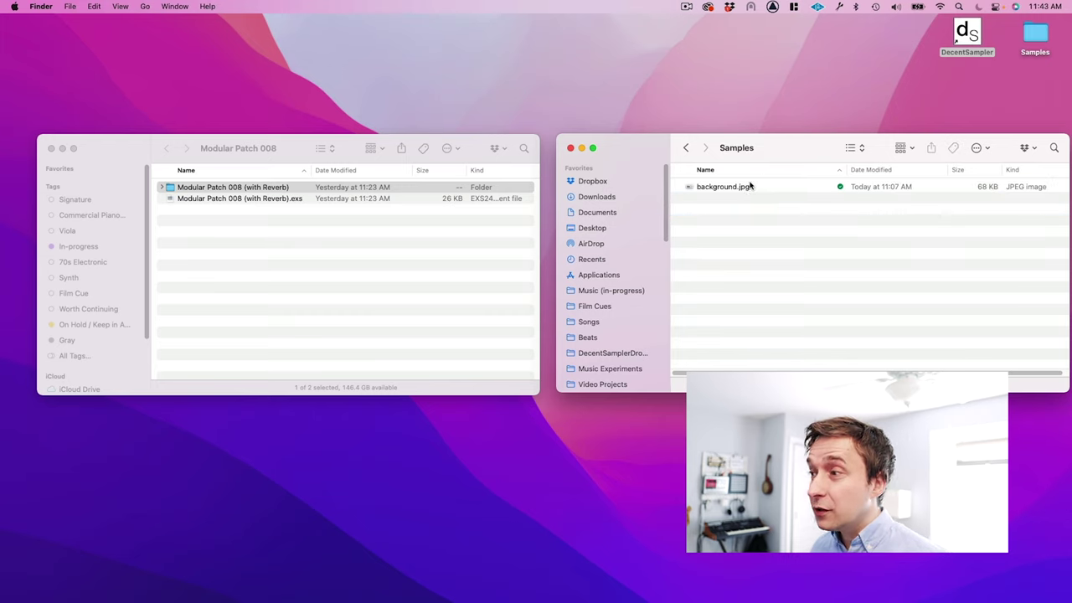
{"action": "left_click", "coordinate": [749, 186]}
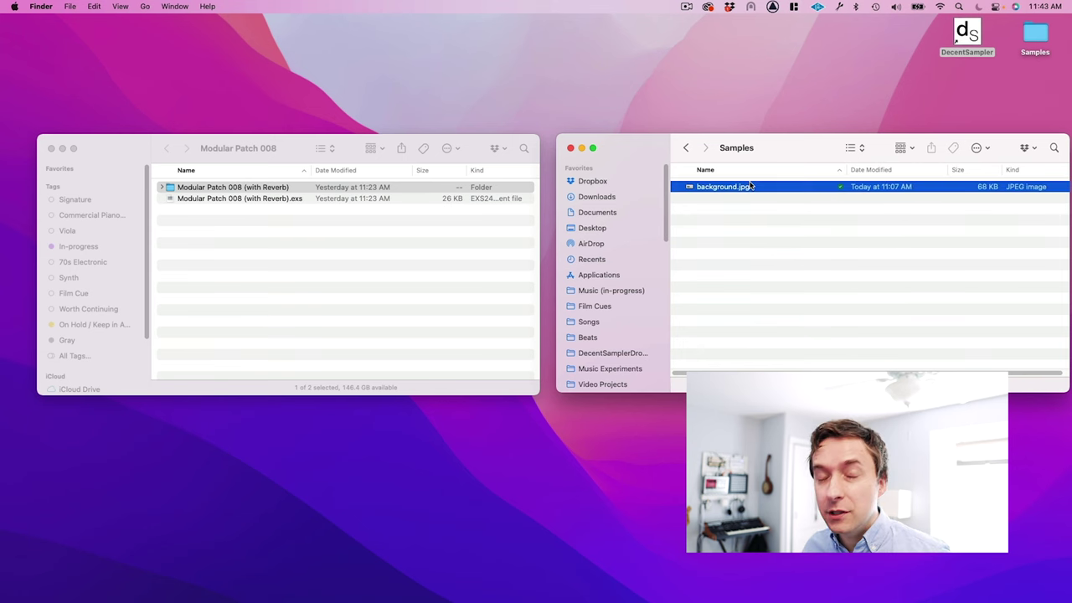
{"action": "key", "text": "space"}
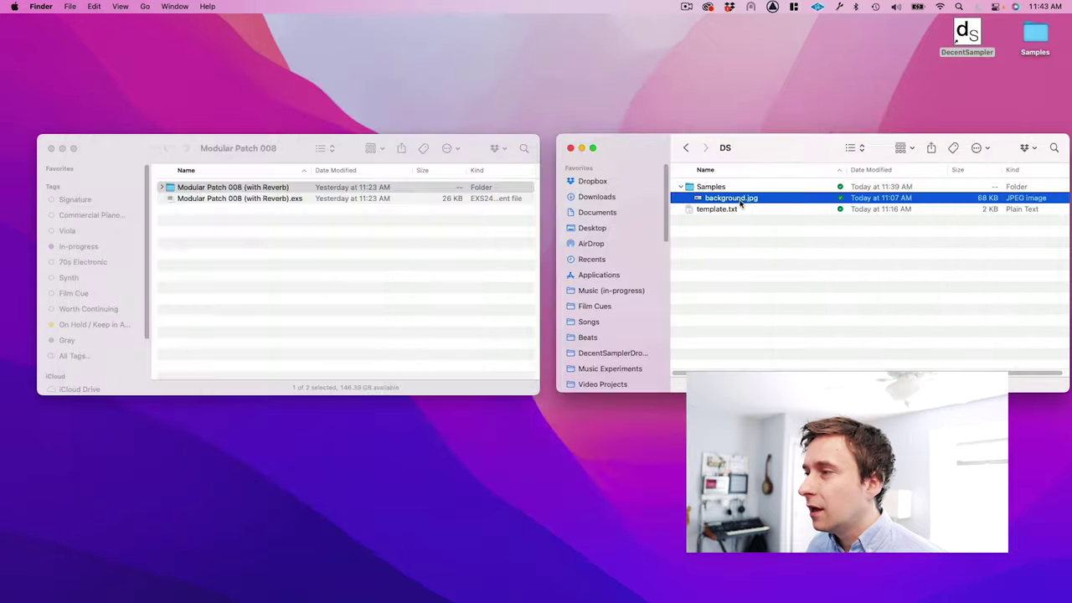
{"action": "left_click", "coordinate": [735, 210]}
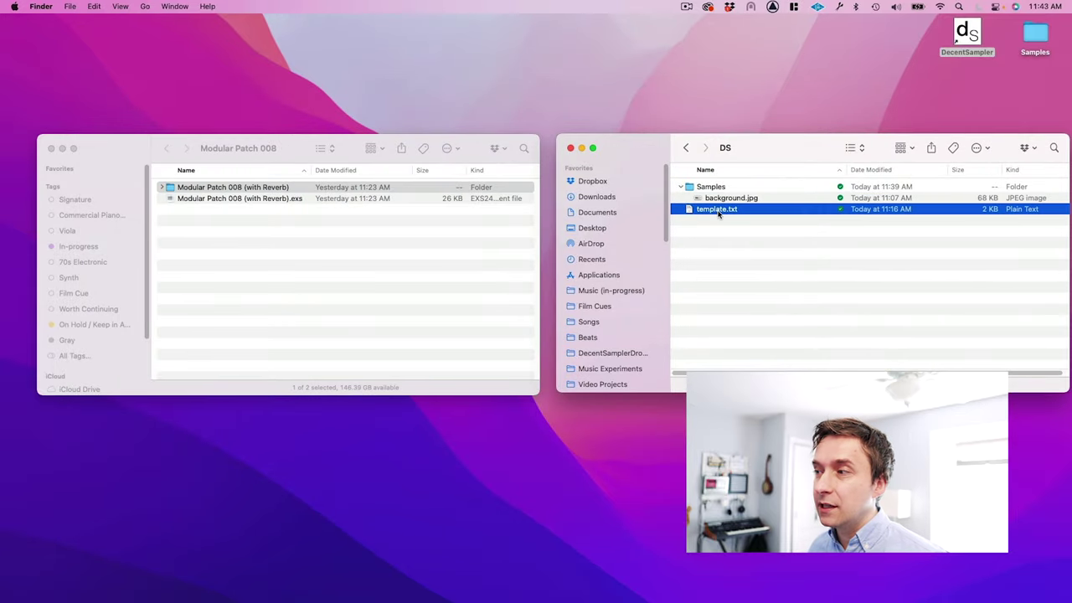
{"action": "double_click", "coordinate": [717, 213]}
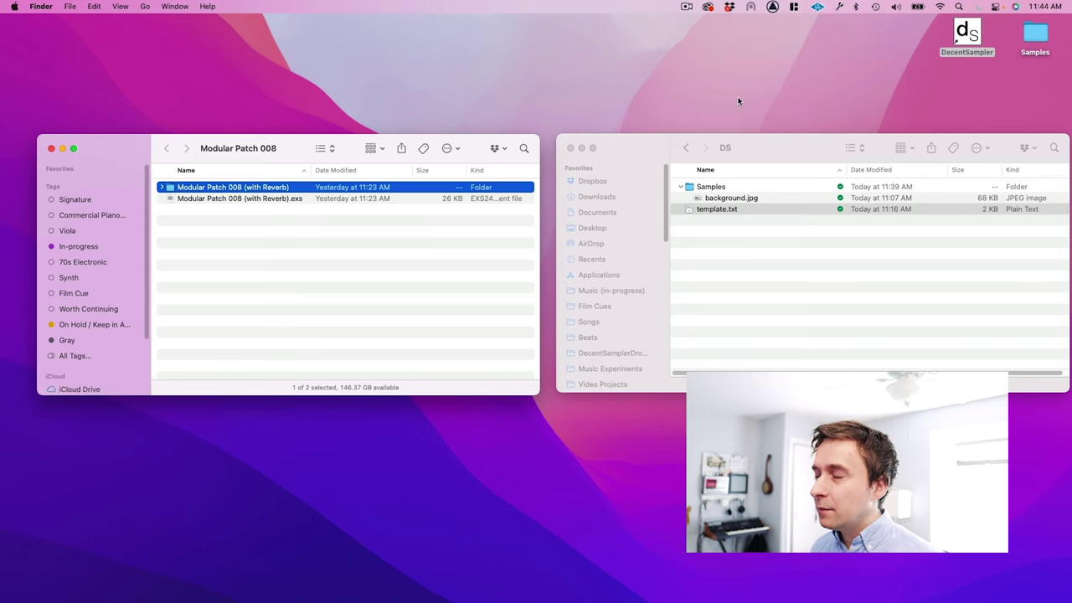
- Launch DecentSampler and choose FILE > Developer Tools > Import EXS File
{"action": "left_click", "coordinate": [968, 34]}
{"action": "double_click", "coordinate": [968, 34]}
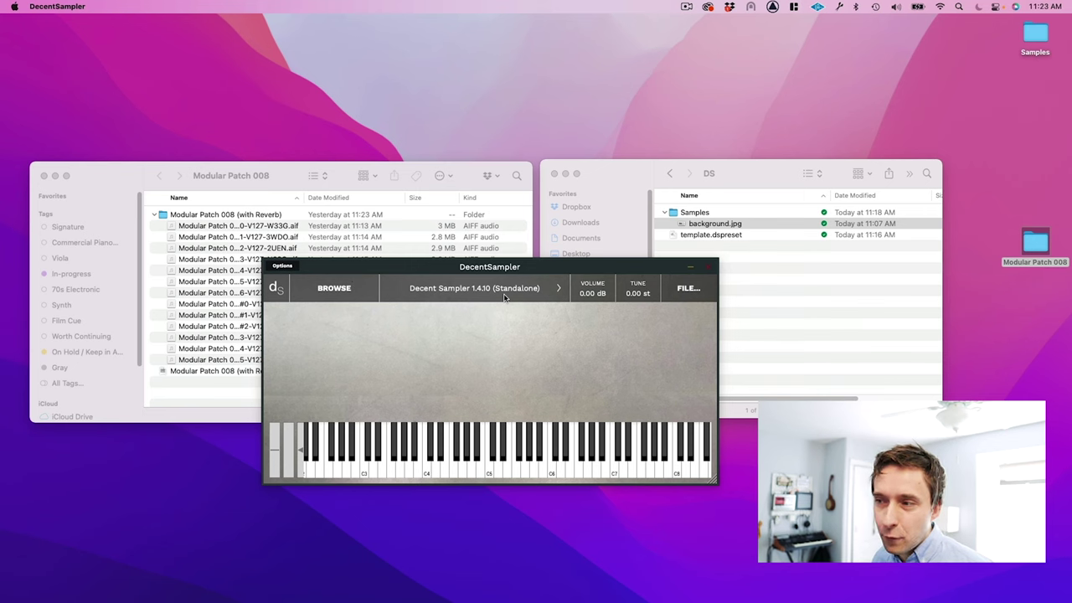
{"action": "left_click", "coordinate": [691, 290]}
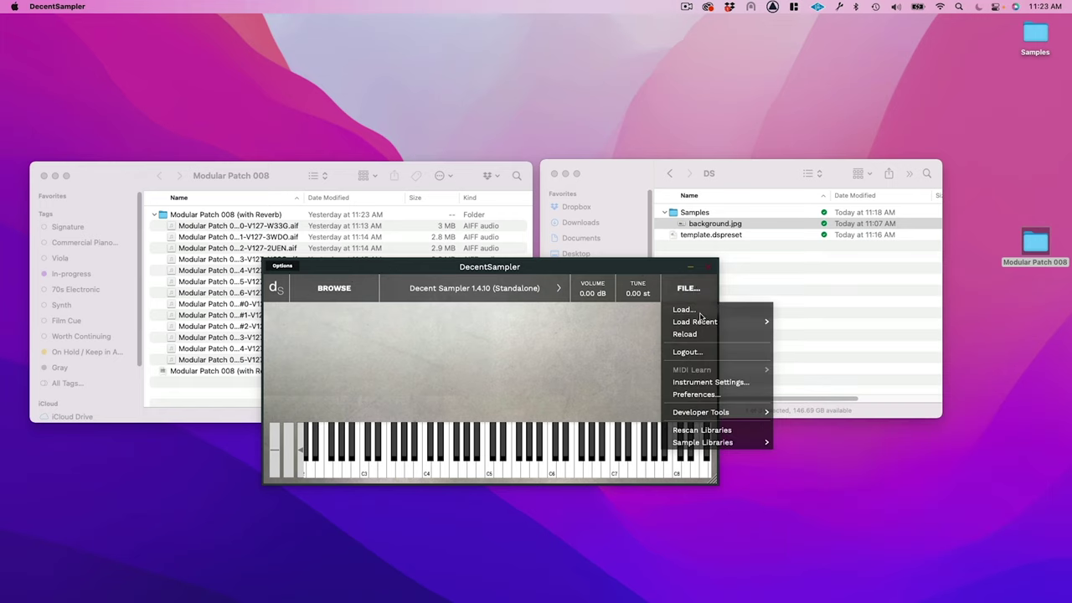
{"action": "mouse_move", "coordinate": [714, 414]}
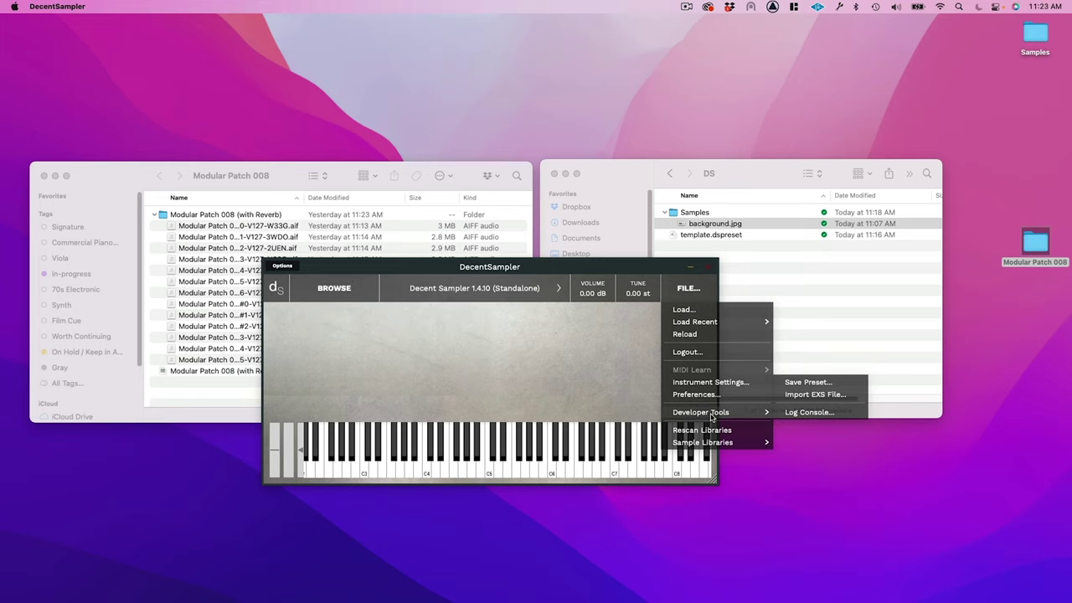
{"action": "left_click", "coordinate": [813, 397]}
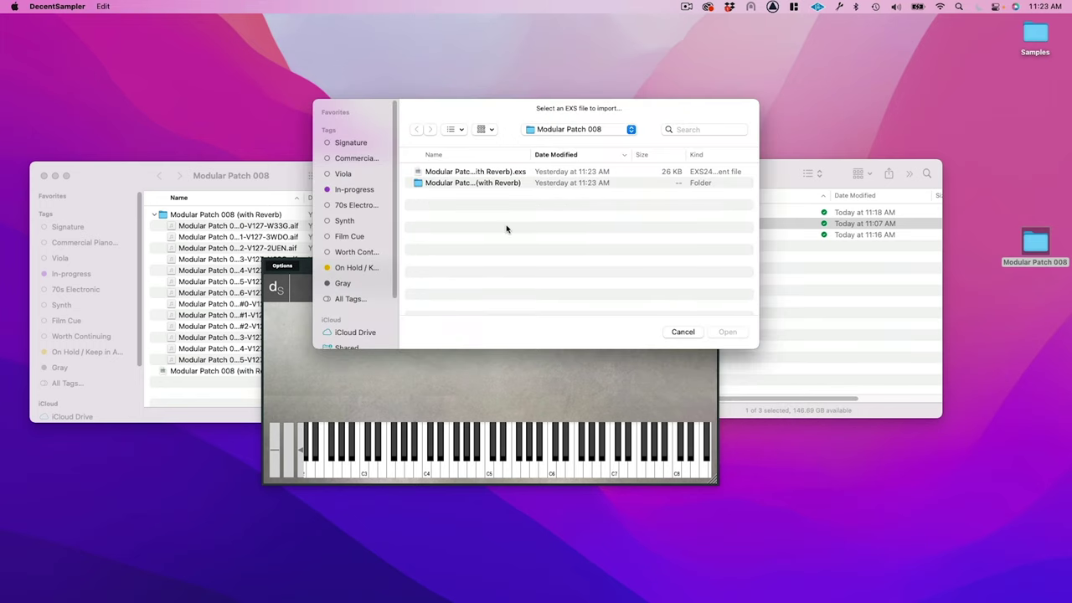
- Import Modular Patch 008 (with Reverb).exs and play notes C3 and C4
{"action": "left_click", "coordinate": [483, 173]}
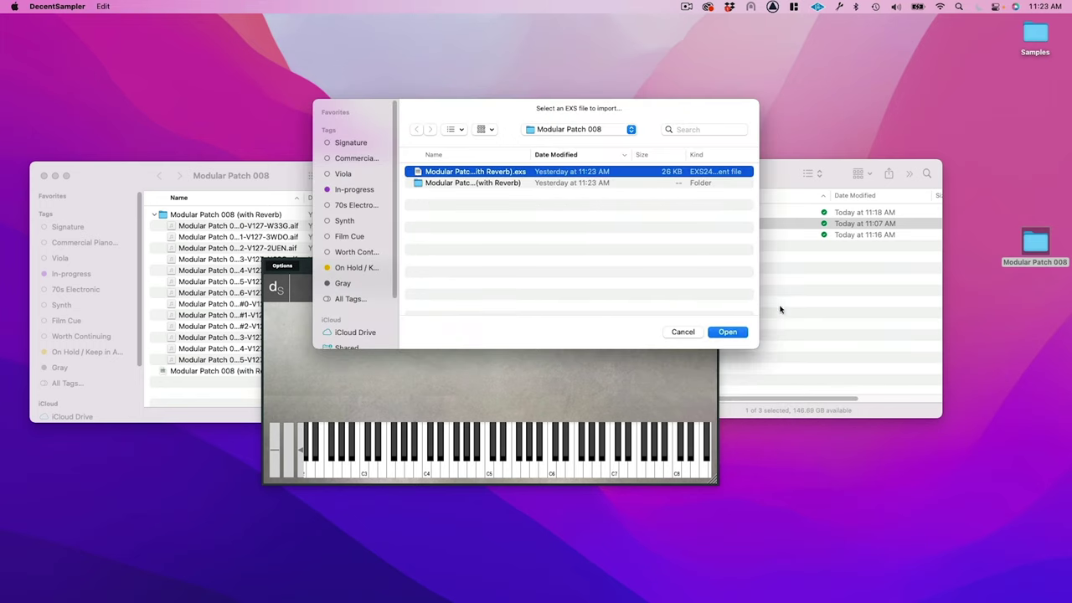
{"action": "left_click", "coordinate": [727, 333]}
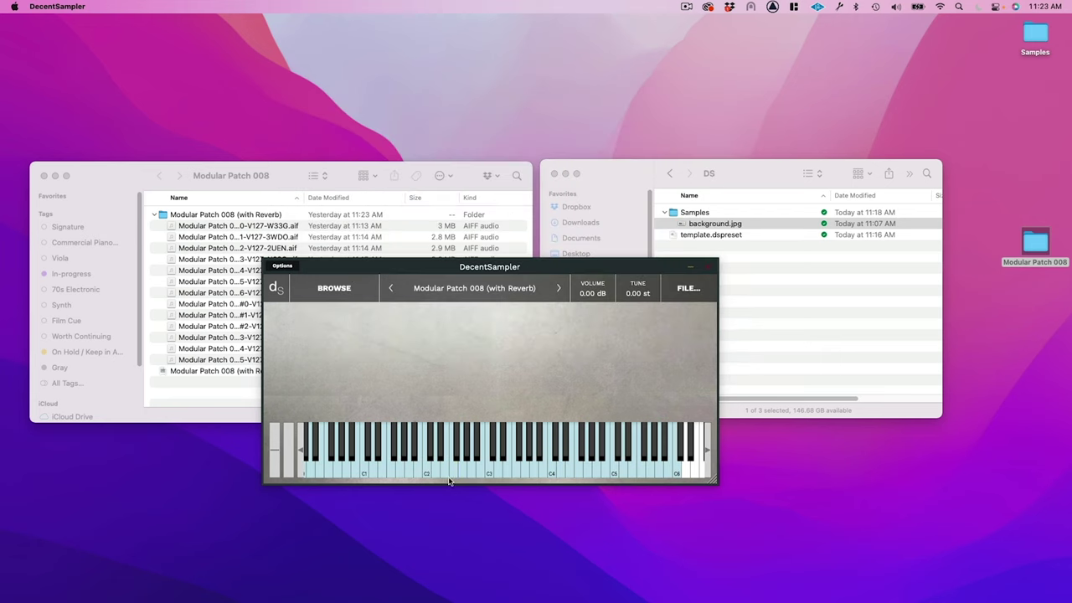
{"action": "left_click", "coordinate": [491, 473]}
{"action": "left_click", "coordinate": [550, 471]}
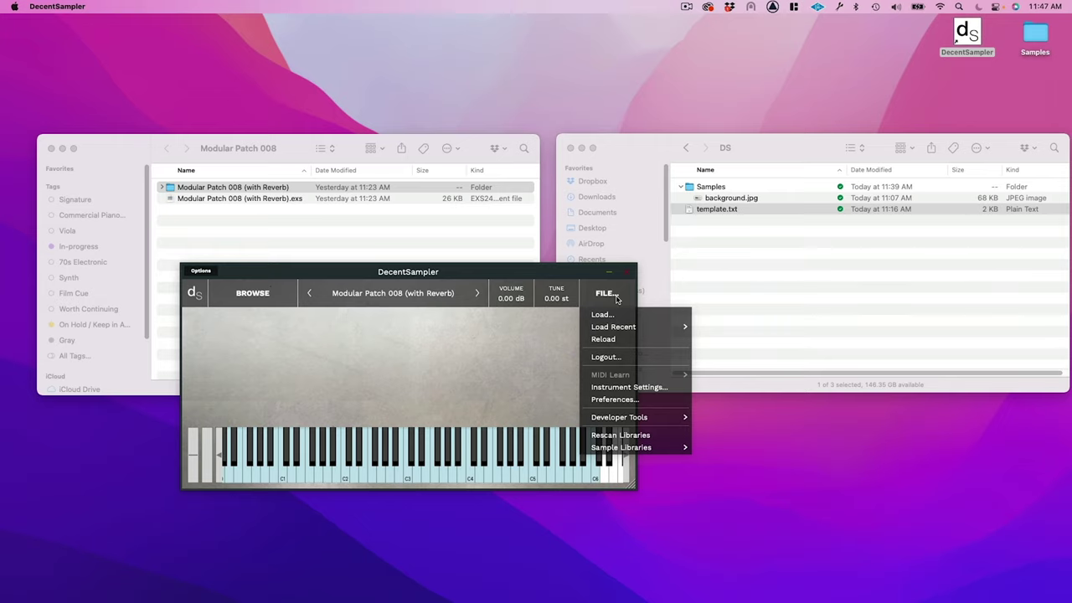
- Save the instrument as the preset 'Modular Patch 008' in the DS folder
{"action": "mouse_move", "coordinate": [646, 425]}
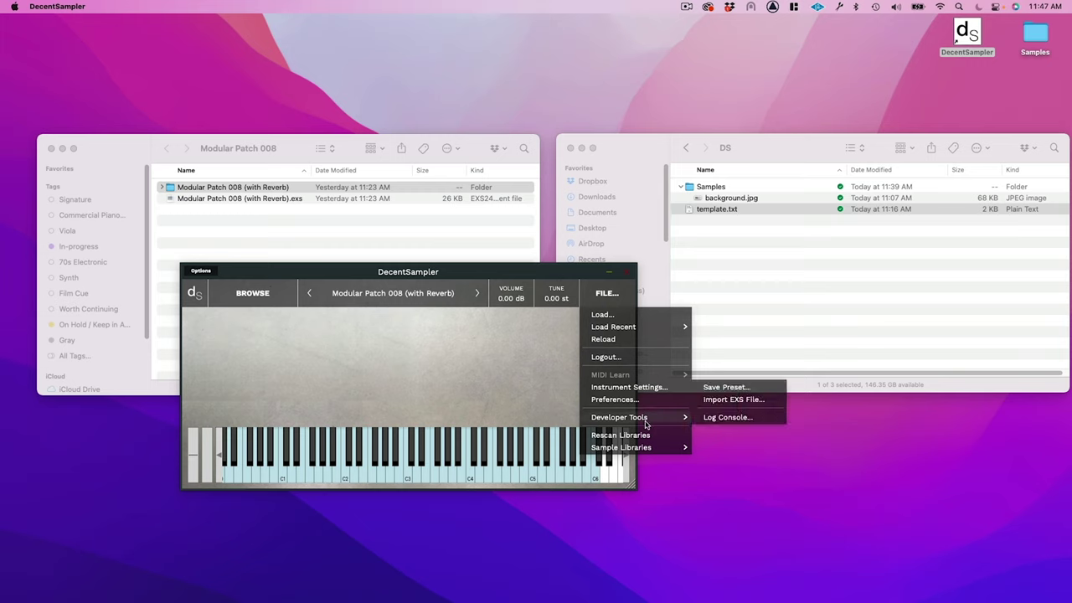
{"action": "left_click", "coordinate": [726, 392]}
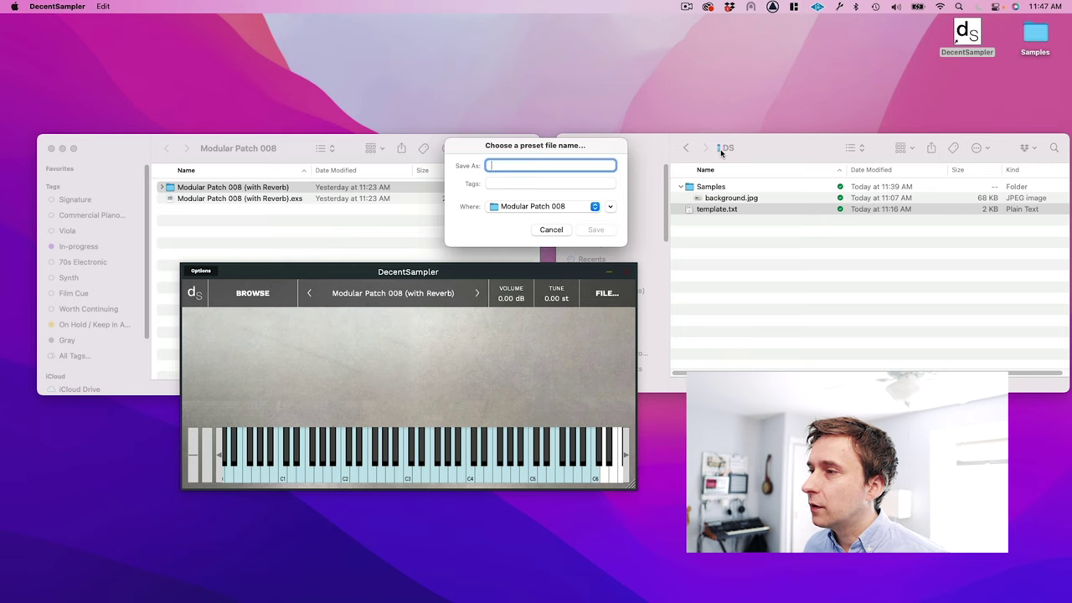
{"action": "left_click", "coordinate": [578, 206]}
{"action": "left_click", "coordinate": [576, 220]}
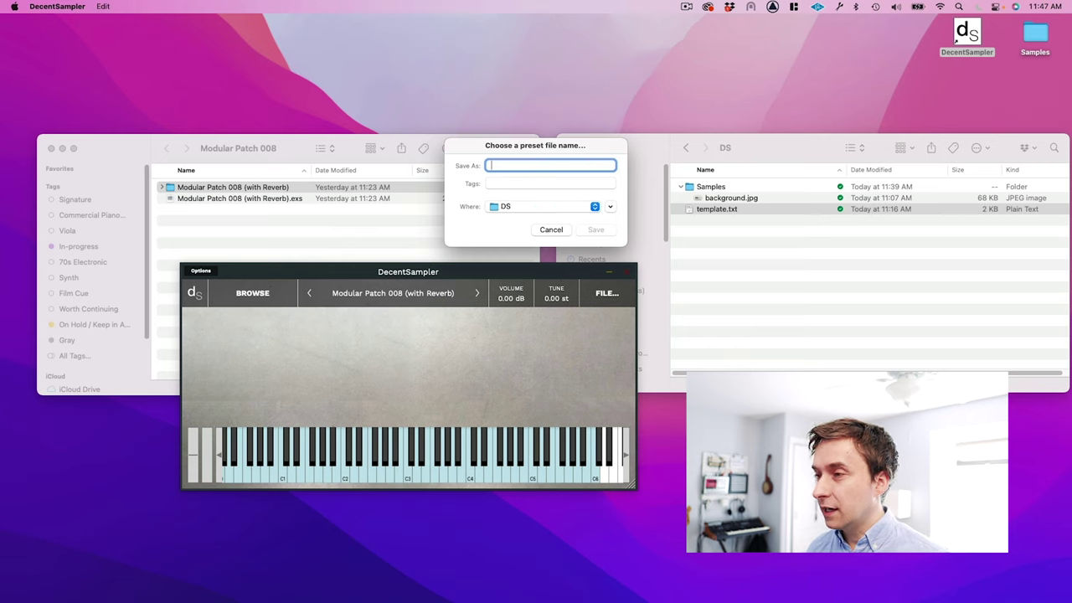
{"action": "type", "text": "Modular Patch "}
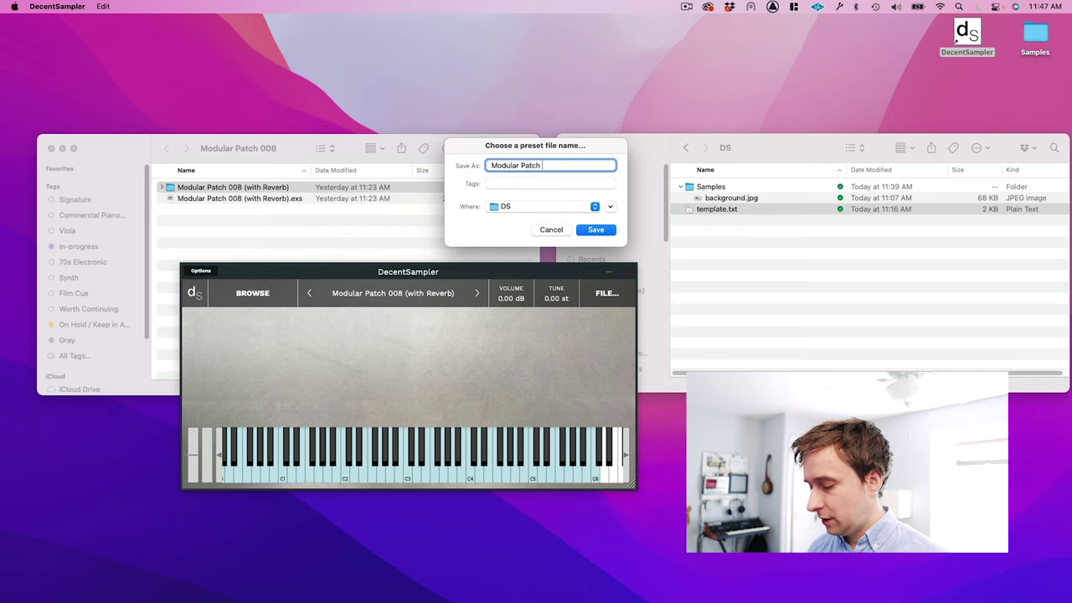
{"action": "type", "text": "008"}
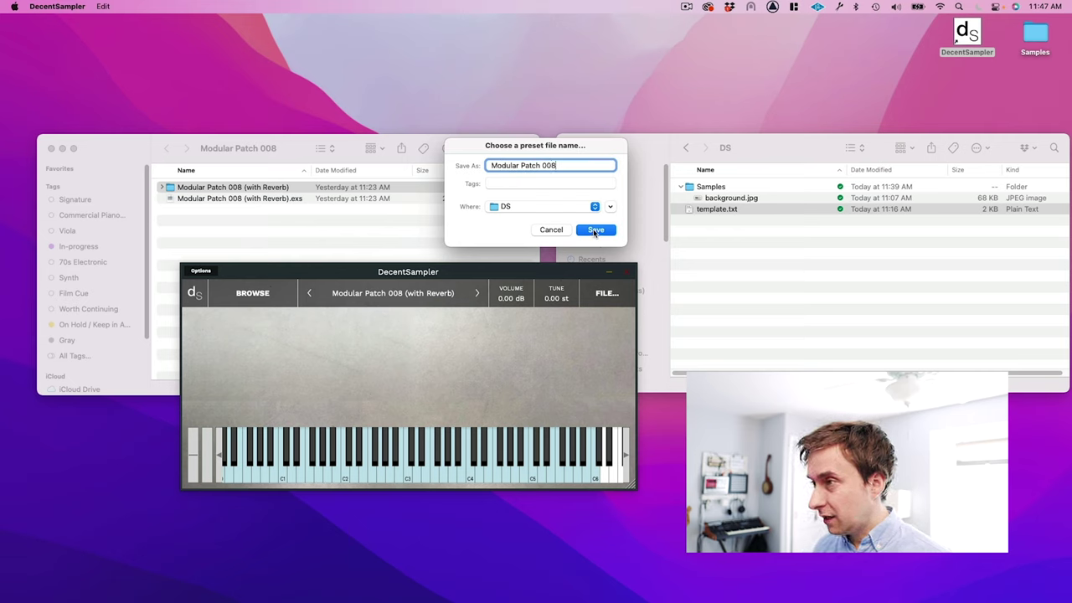
{"action": "left_click", "coordinate": [591, 230]}
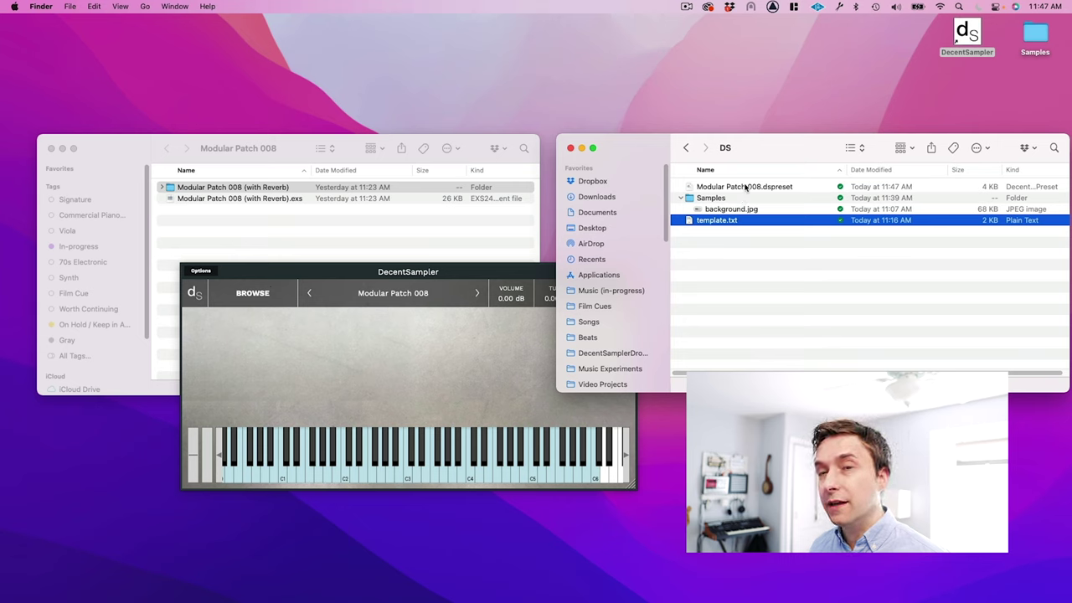
- Open Modular Patch 008.dspreset in Sublime Text and look over its contents
{"action": "left_click_drag", "start_coordinate": [745, 188], "coordinate": [92, 592]}
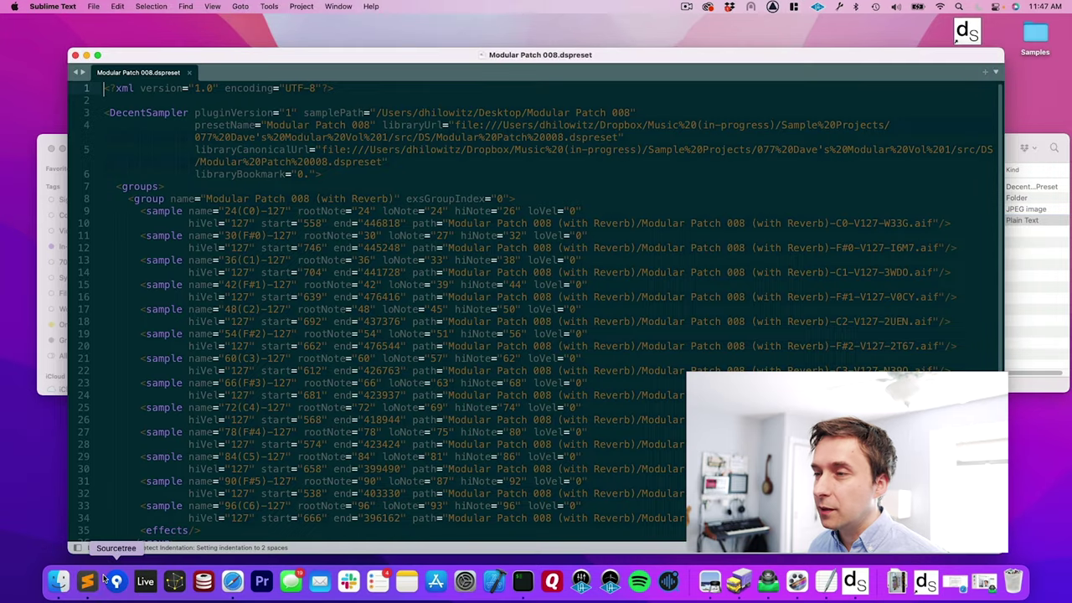
{"action": "left_click", "coordinate": [365, 161]}
{"action": "scroll", "coordinate": [388, 256], "scroll_direction": "down", "scroll_amount": 5}
{"action": "scroll", "coordinate": [388, 261], "scroll_direction": "up", "scroll_amount": 5}
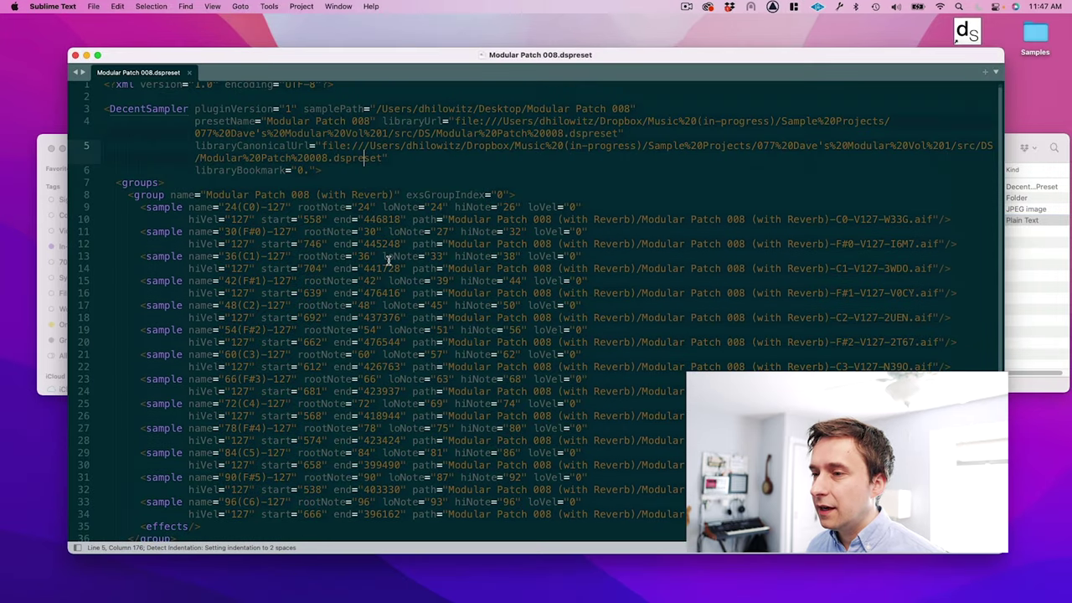
{"action": "scroll", "coordinate": [390, 258], "scroll_direction": "down", "scroll_amount": 5}
{"action": "scroll", "coordinate": [389, 258], "scroll_direction": "up", "scroll_amount": 4}
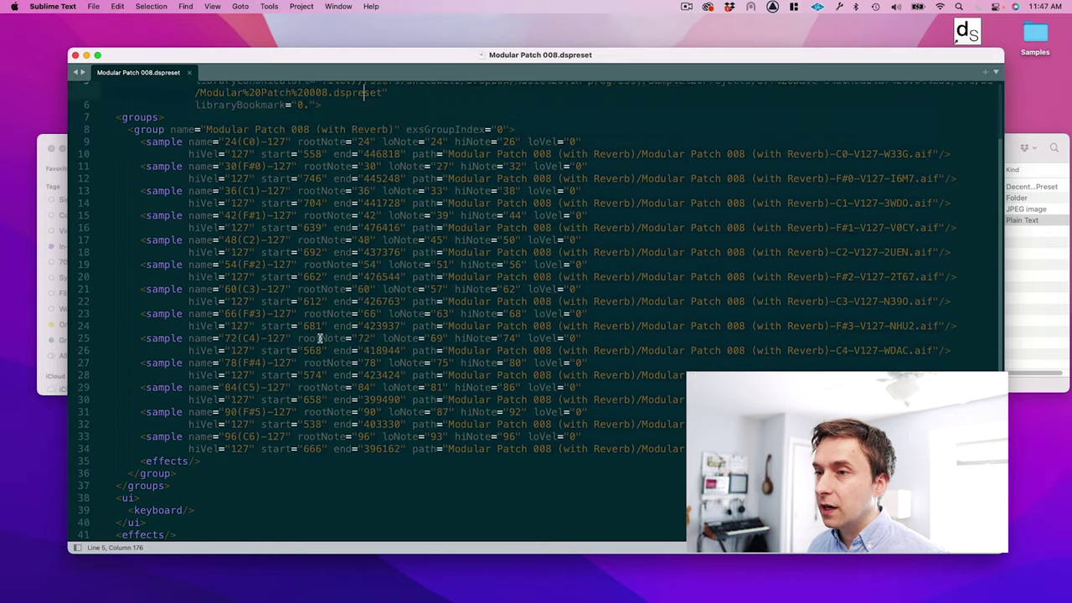
{"action": "scroll", "coordinate": [286, 376], "scroll_direction": "down", "scroll_amount": 5}
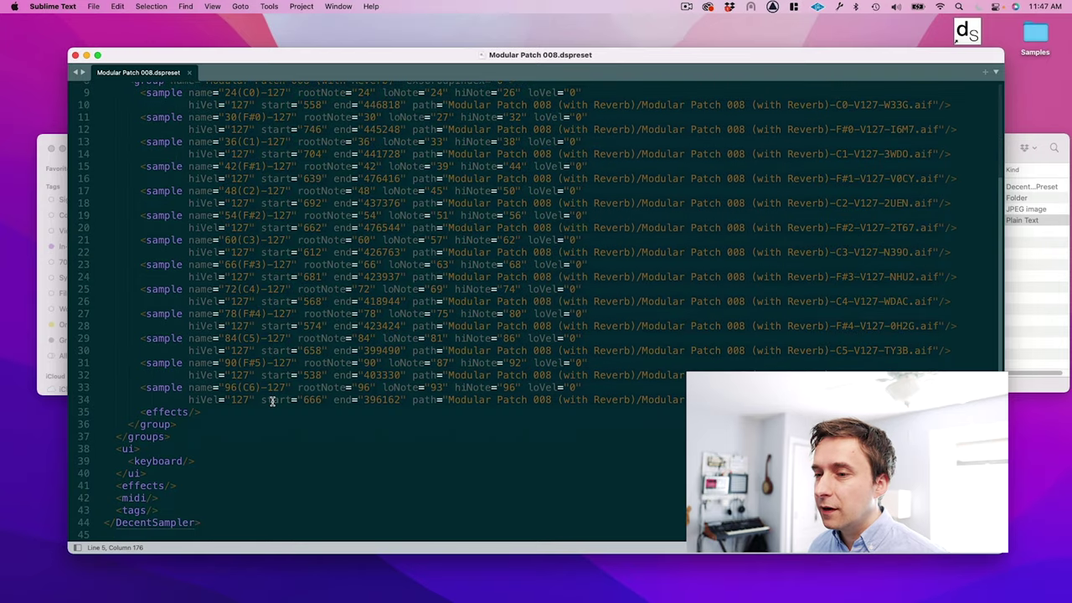
{"action": "scroll", "coordinate": [270, 428], "scroll_direction": "up", "scroll_amount": 6}
{"action": "scroll", "coordinate": [270, 428], "scroll_direction": "up", "scroll_amount": 2}
{"action": "scroll", "coordinate": [246, 468], "scroll_direction": "down", "scroll_amount": 5}
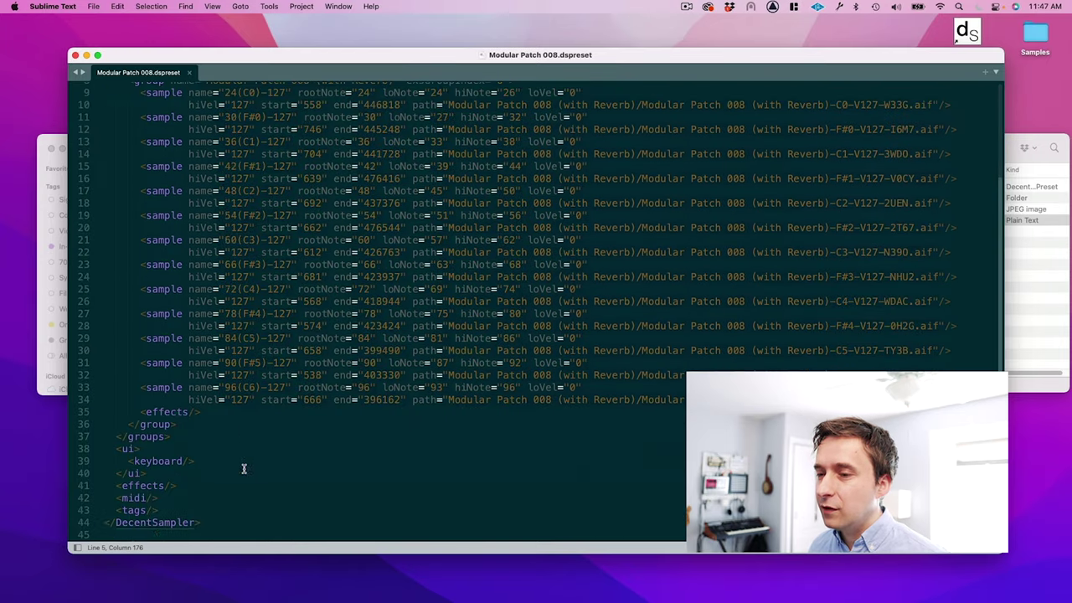
- Delete the DecentSampler tag's samplePath and library attributes and save the file
{"action": "left_click_drag", "start_coordinate": [179, 509], "coordinate": [89, 449]}
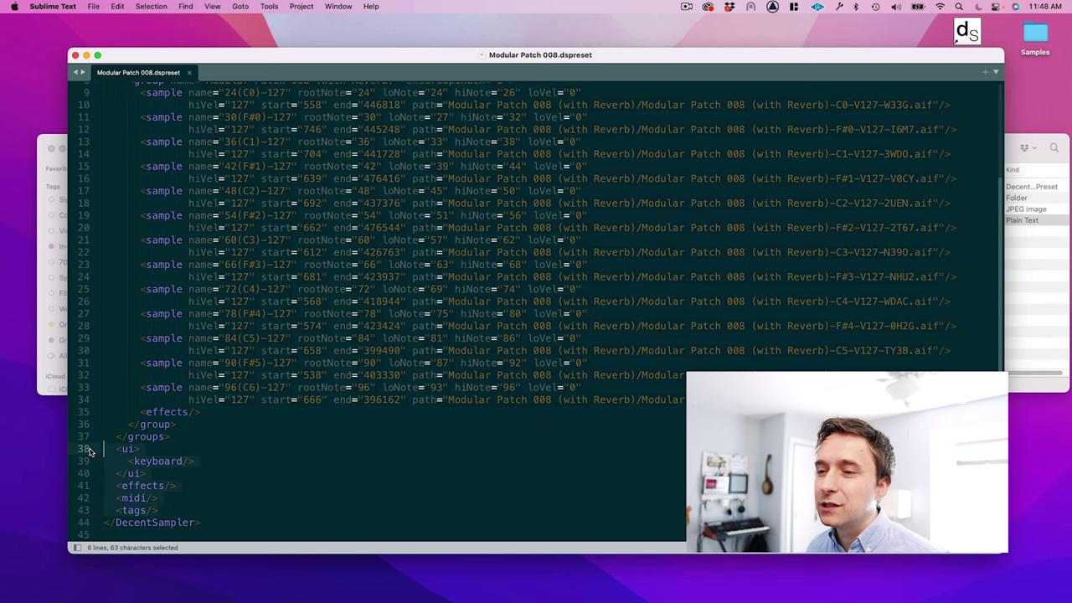
{"action": "left_click", "coordinate": [129, 449]}
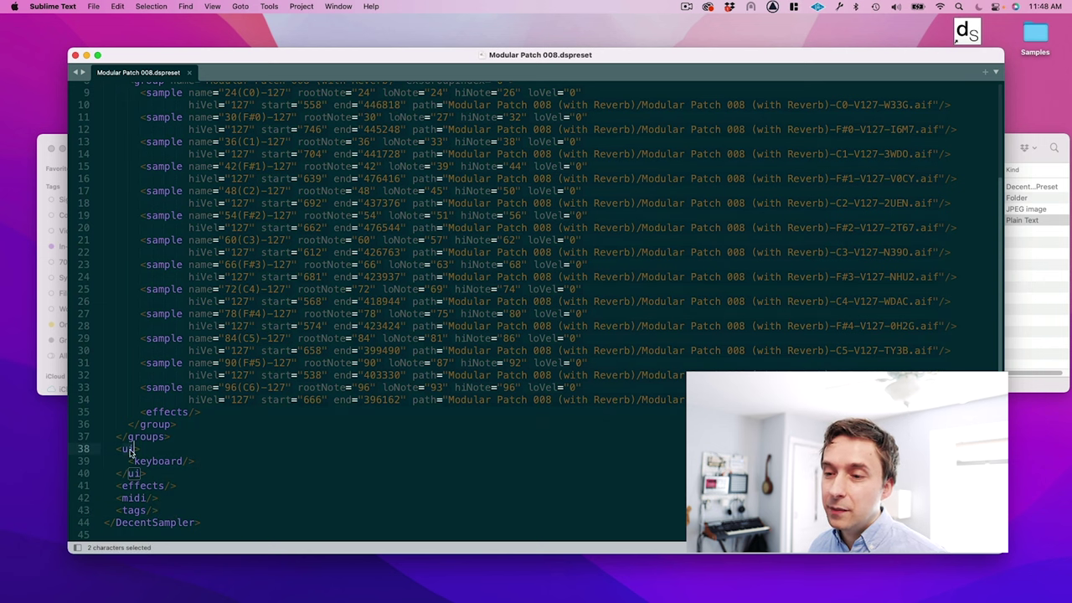
{"action": "double_click", "coordinate": [147, 487]}
{"action": "left_click_drag", "start_coordinate": [152, 508], "coordinate": [62, 456]}
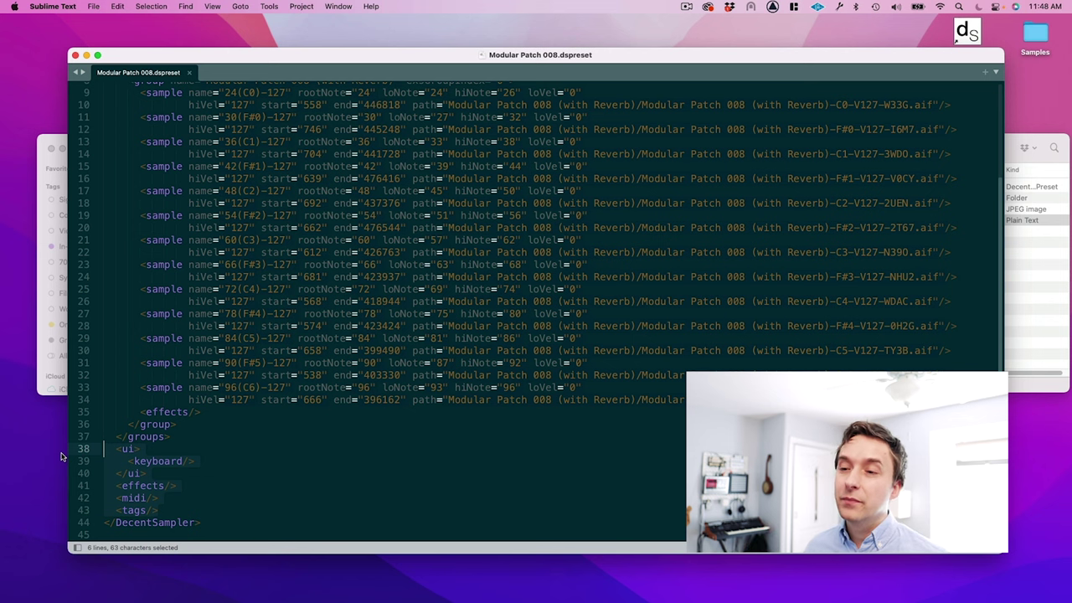
{"action": "left_click", "coordinate": [124, 475]}
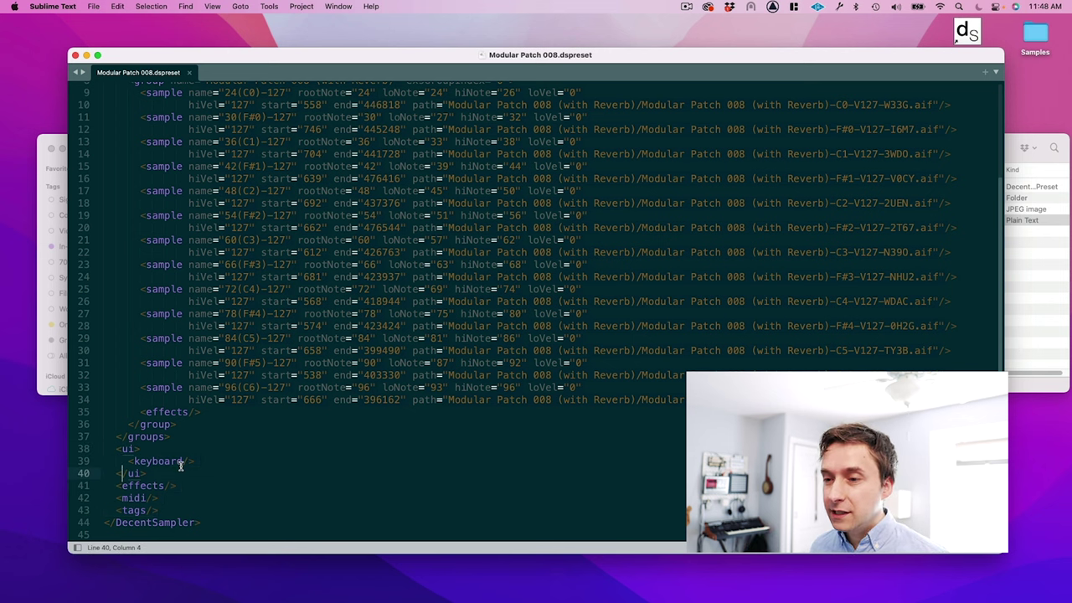
{"action": "key", "text": "super+z"}
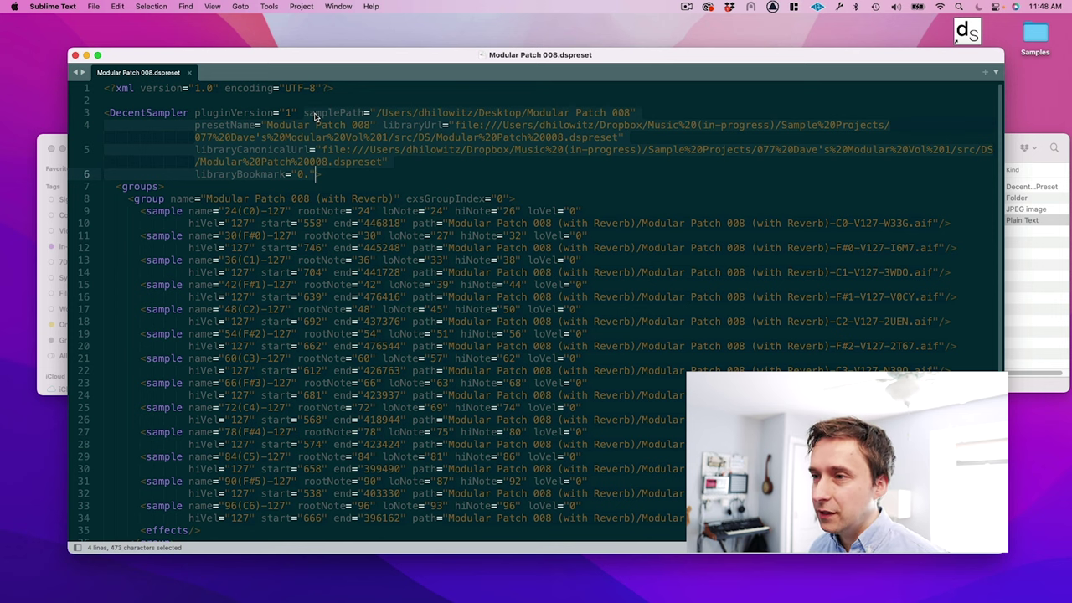
{"action": "key", "text": "BackSpace"}
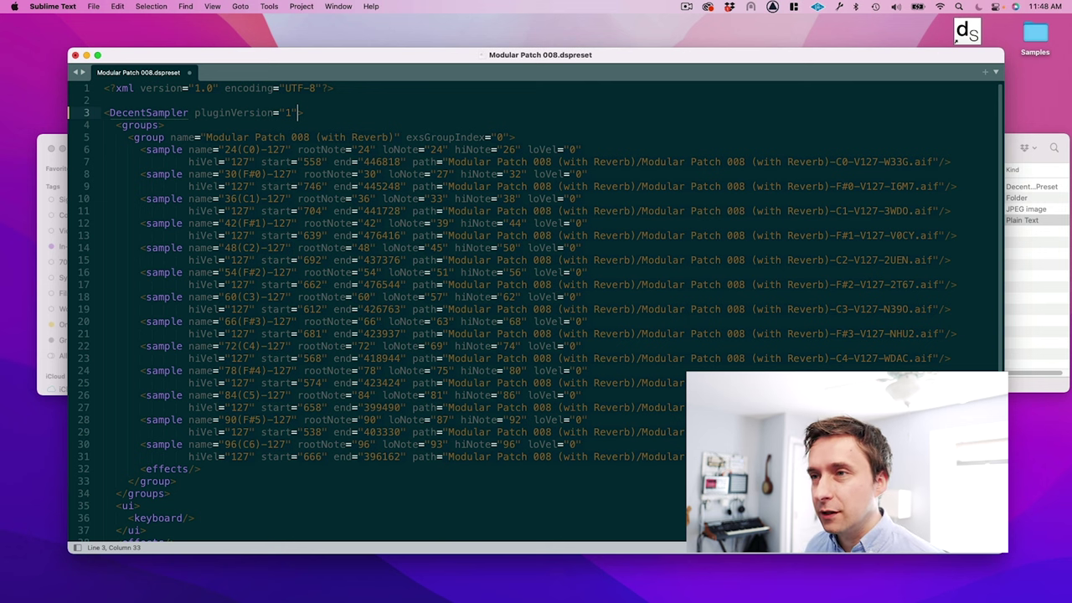
{"action": "key", "text": "super+s"}
- Copy all 13 AIFF samples from the Modular Patch 008 (with Reverb) folder into DS/Samples
{"action": "key", "text": "super+Tab"}
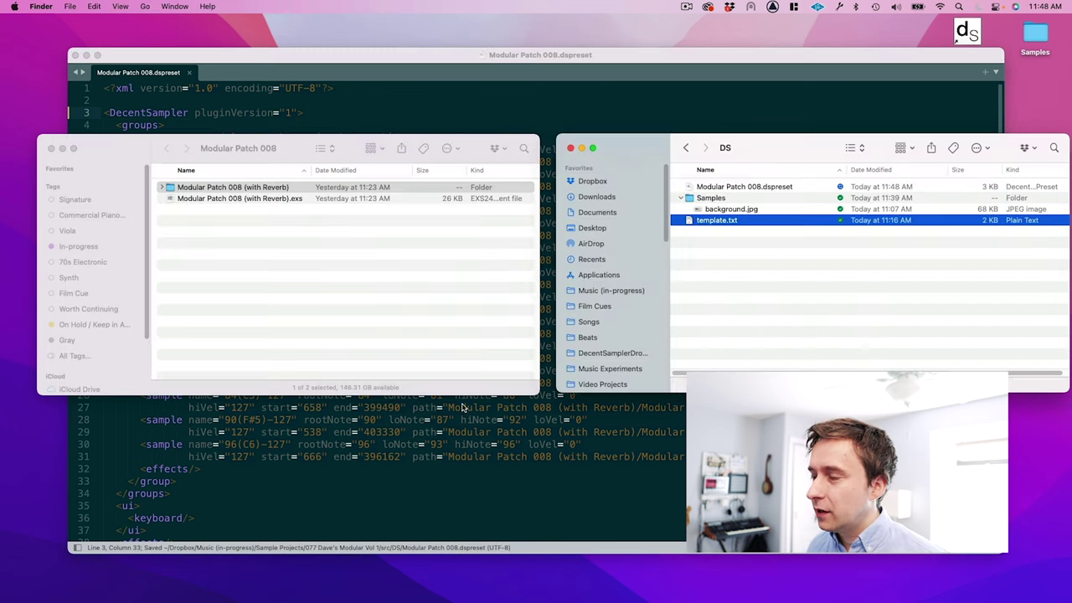
{"action": "left_click", "coordinate": [714, 187]}
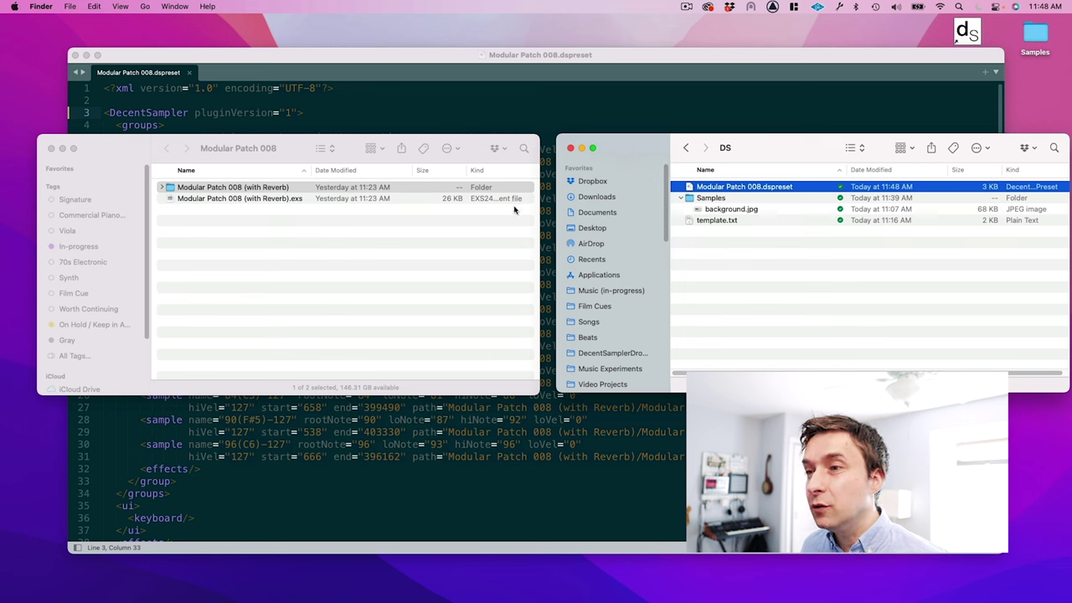
{"action": "double_click", "coordinate": [307, 189]}
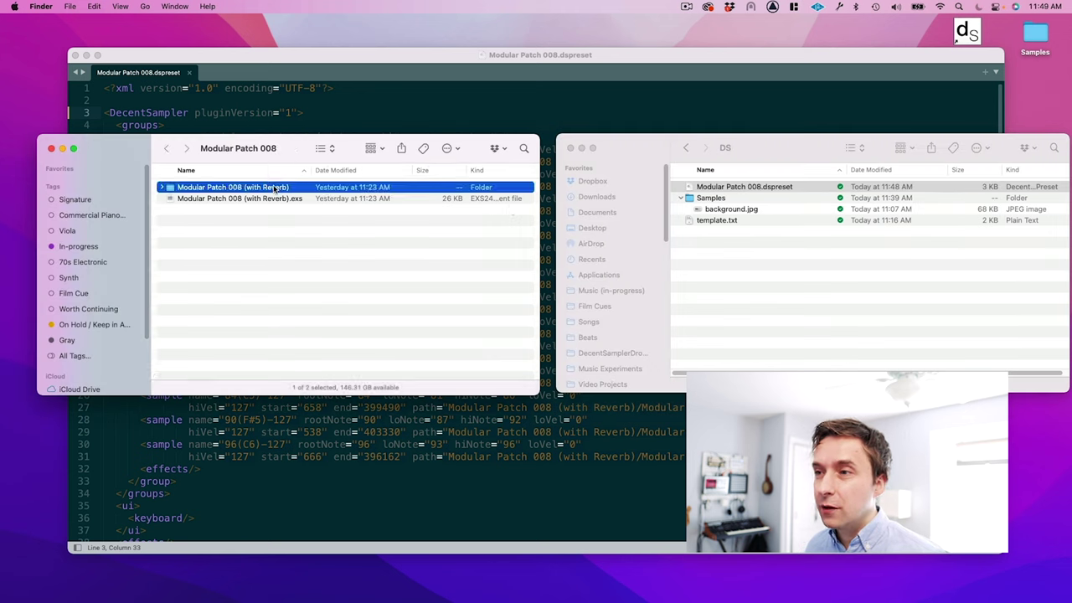
{"action": "left_click", "coordinate": [286, 233]}
{"action": "key", "text": "super+a"}
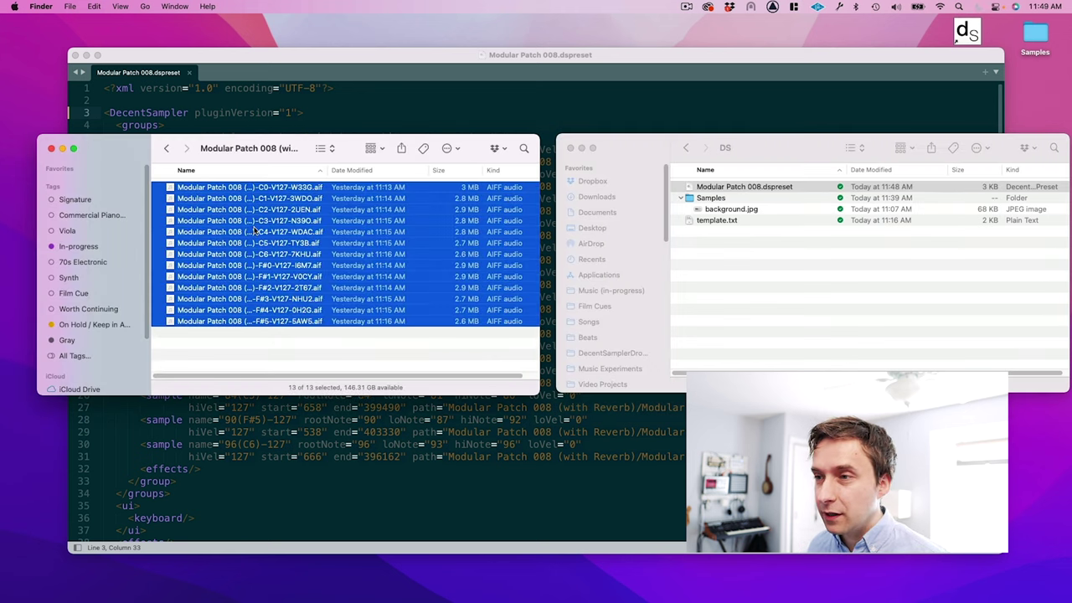
{"action": "double_click", "coordinate": [732, 199]}
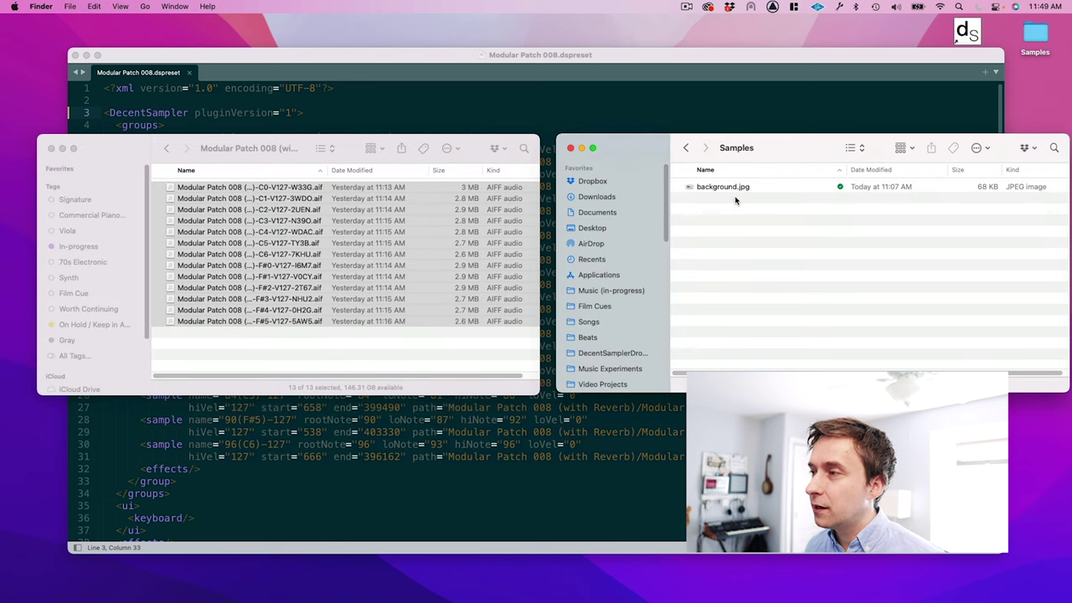
{"action": "key", "text": "super+v"}
- Return Finder to the DS folder and the Modular Patch 008 folder
{"action": "key", "text": "super+Up"}
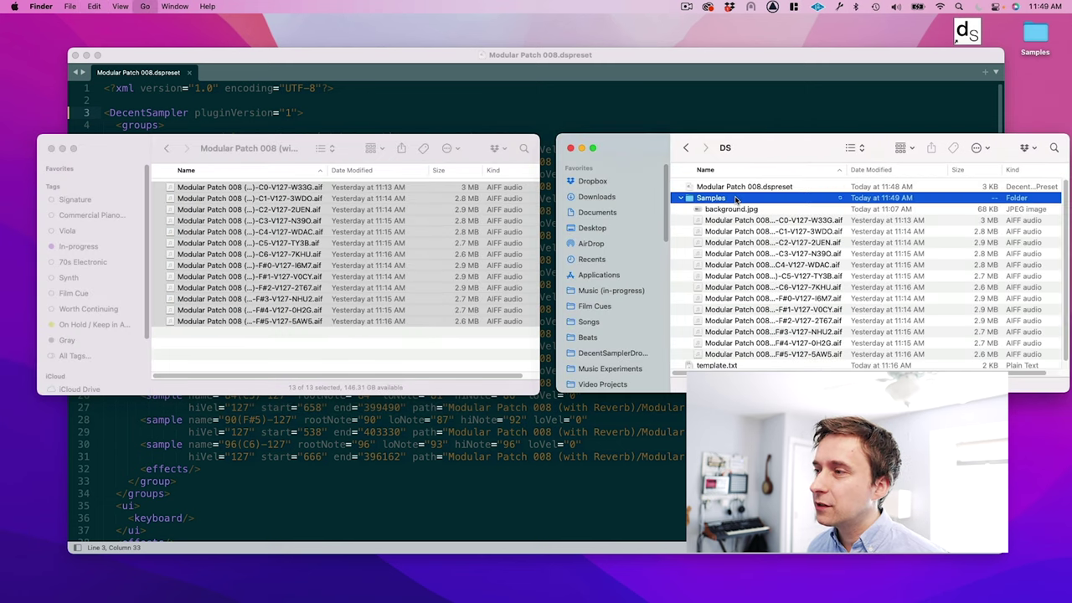
{"action": "left_click", "coordinate": [681, 198]}
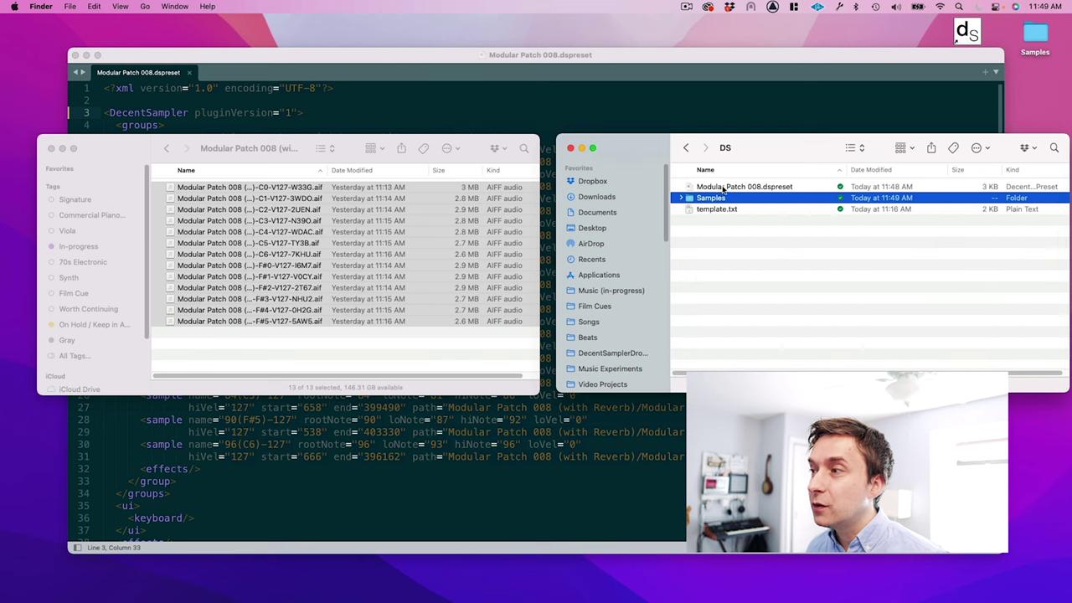
{"action": "left_click", "coordinate": [724, 186]}
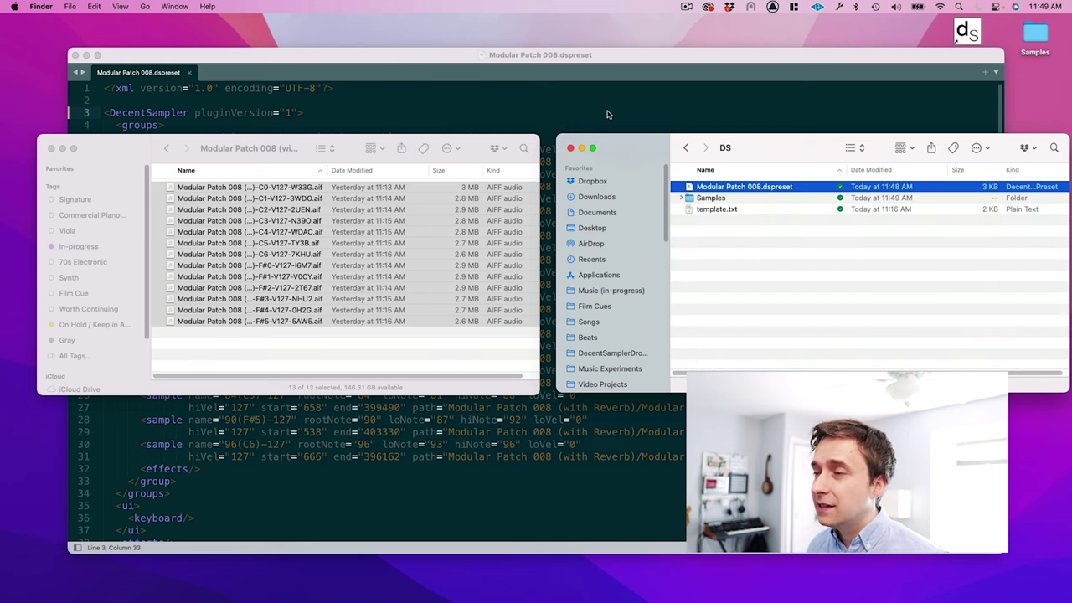
{"action": "left_click", "coordinate": [400, 342]}
{"action": "key", "text": "super+Up"}
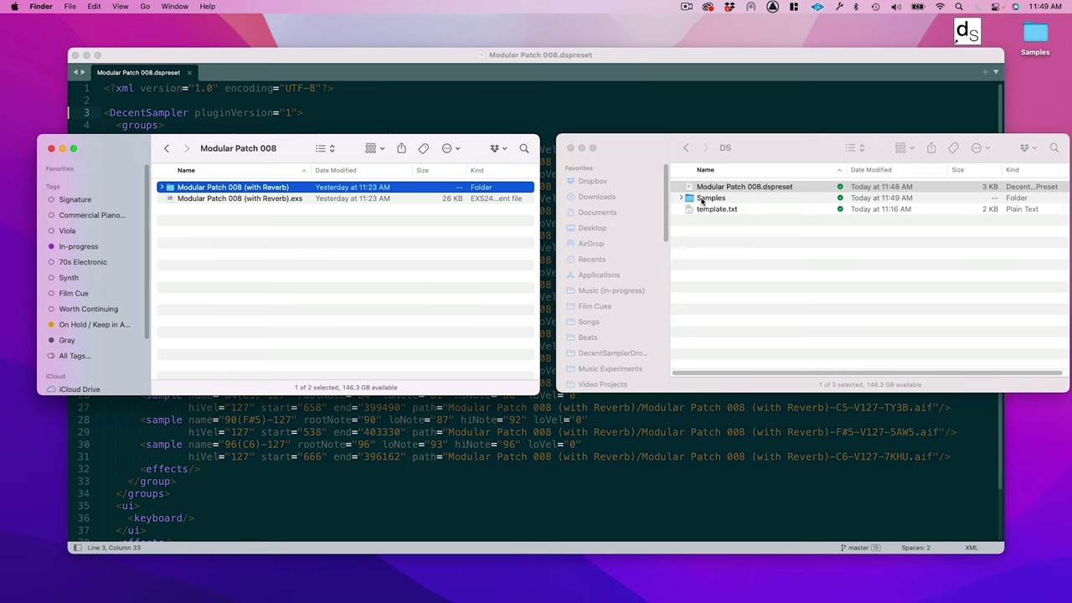
- Replace every 'Modular Patch 008 (with Reverb)/' sample path with 'Samples/' and save the preset
{"action": "left_click", "coordinate": [577, 431]}
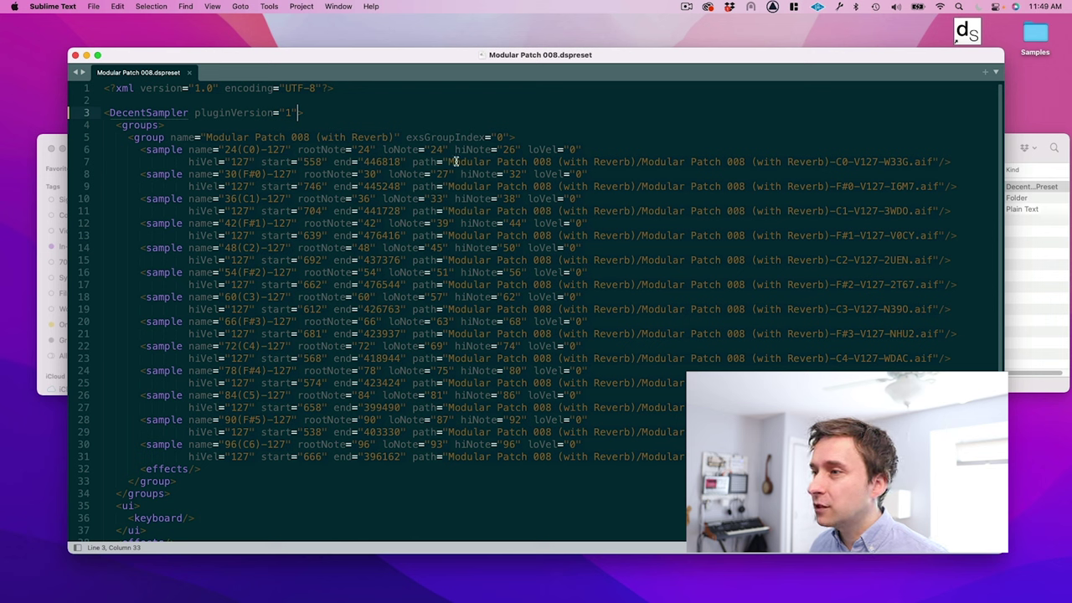
{"action": "left_click_drag", "start_coordinate": [447, 161], "coordinate": [641, 162]}
{"action": "key", "text": "super+c"}
{"action": "key", "text": "super+alt+f"}
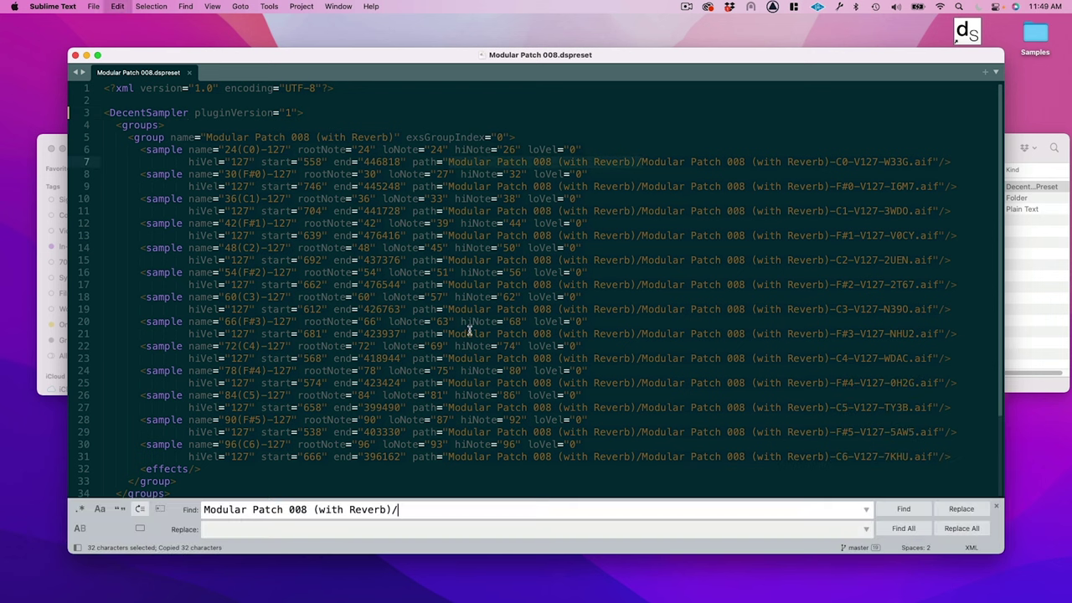
{"action": "key", "text": "Tab"}
{"action": "type", "text": "Samples/"}
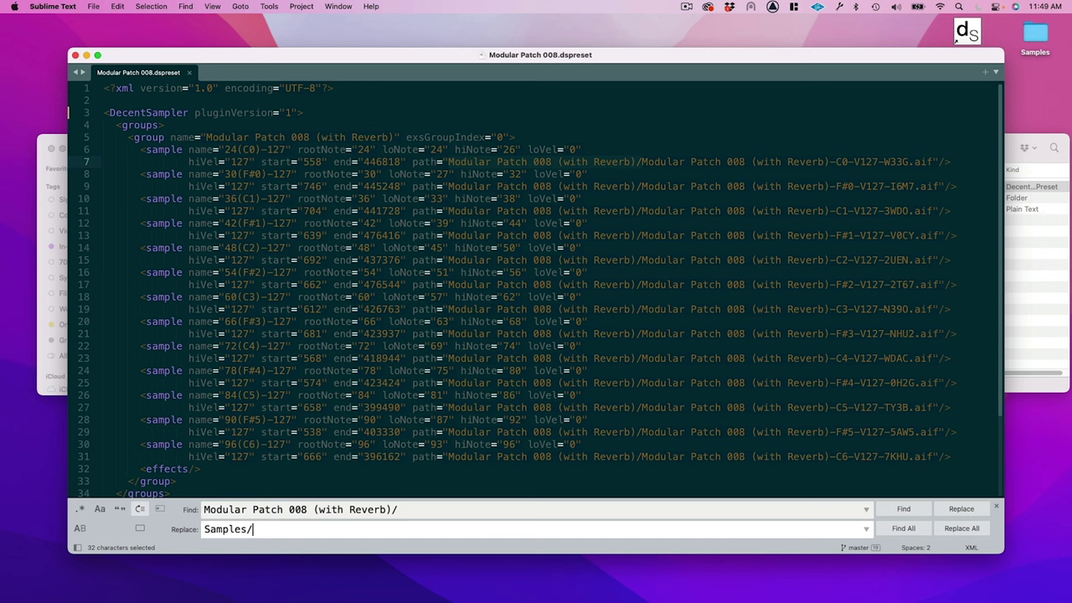
{"action": "left_click", "coordinate": [394, 510]}
{"action": "type", "text": "/"}
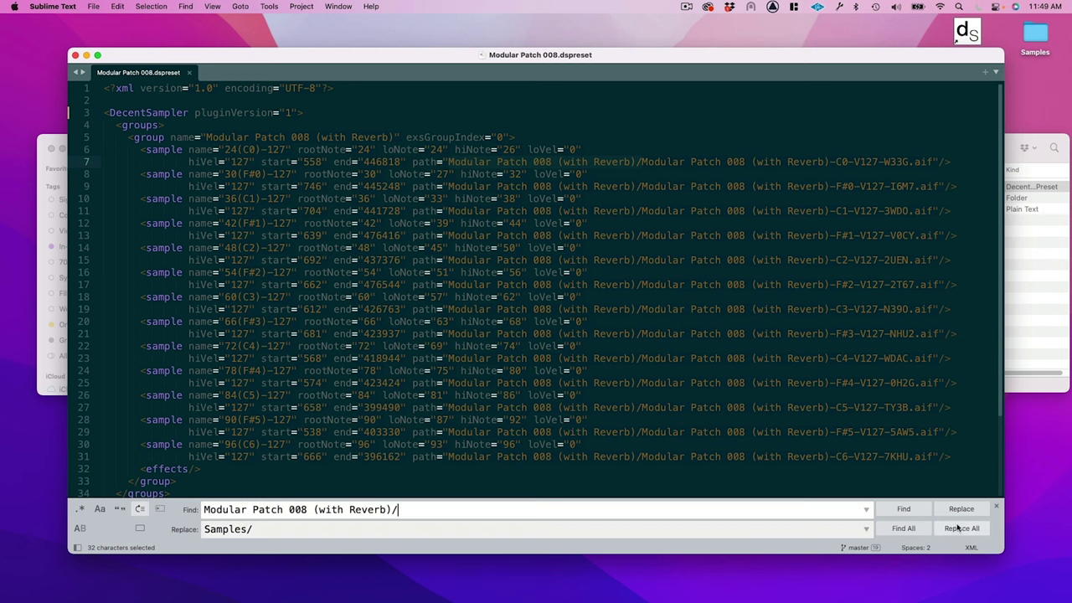
{"action": "left_click", "coordinate": [961, 528]}
{"action": "key", "text": "super+s"}
- Load Modular Patch 008.dspreset into DecentSampler and play a few test notes
{"action": "key", "text": "super+Tab"}
{"action": "key", "text": "super+Tab"}
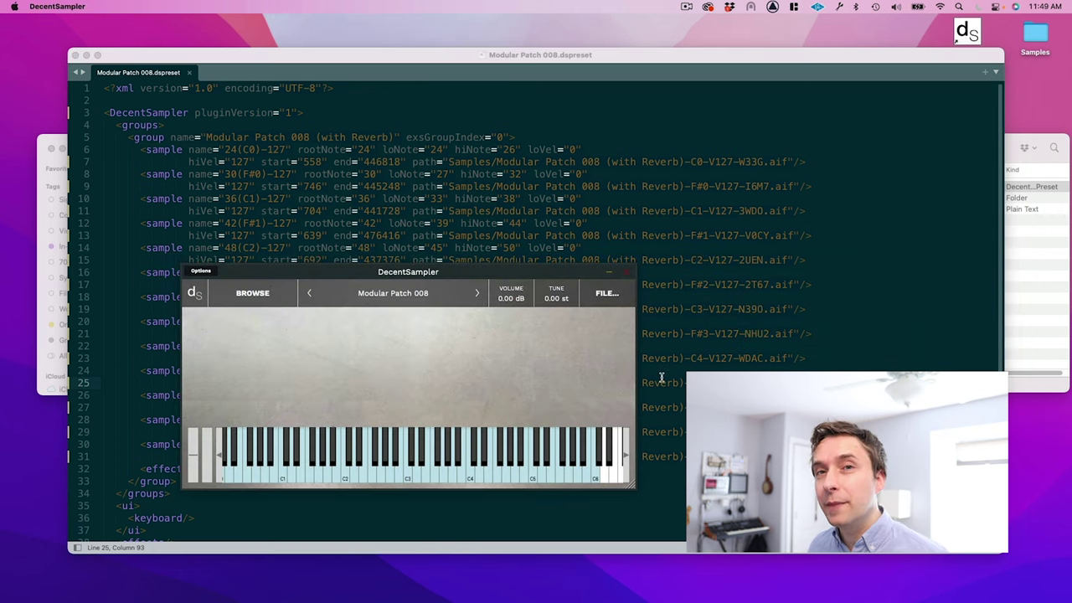
{"action": "key", "text": "super+Tab"}
{"action": "left_click_drag", "start_coordinate": [744, 185], "coordinate": [502, 410]}
{"action": "left_click", "coordinate": [490, 474]}
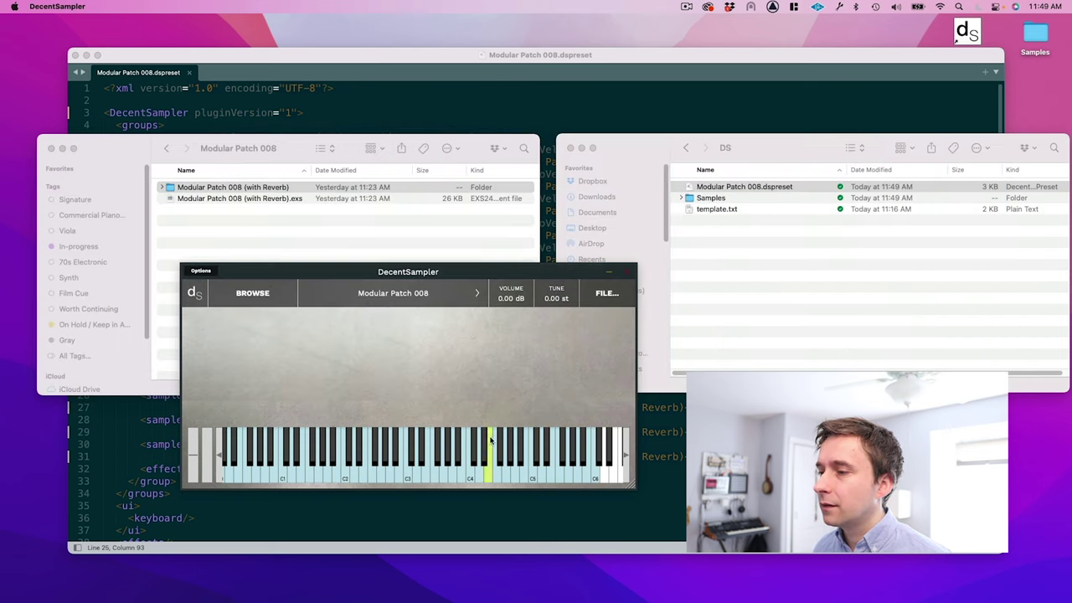
{"action": "left_click", "coordinate": [407, 477]}
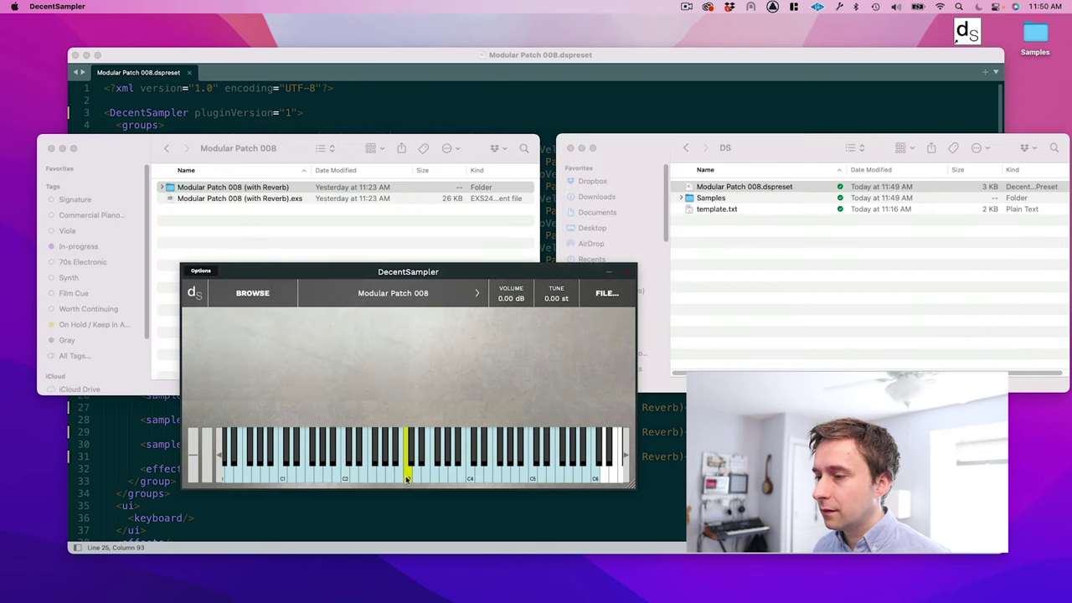
{"action": "left_click", "coordinate": [470, 478]}
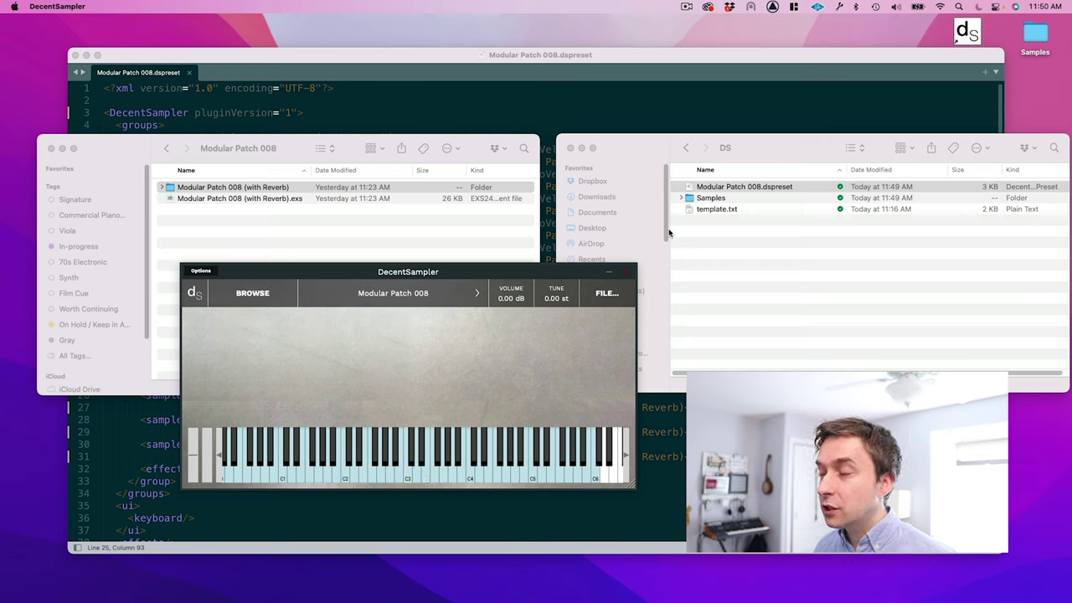
{"action": "left_click", "coordinate": [691, 234]}
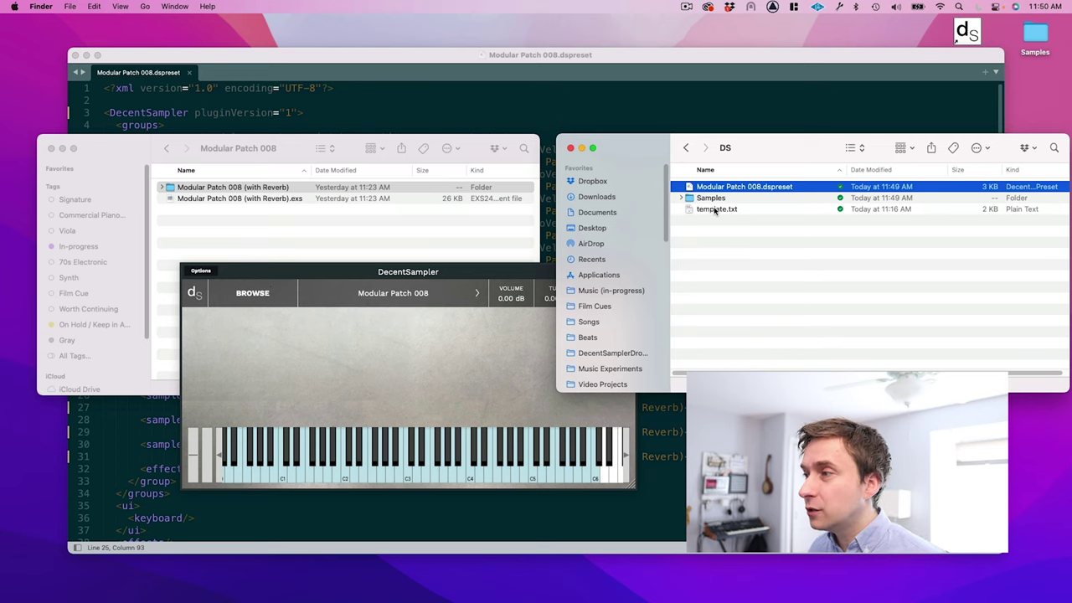
- Paste template.txt's knob <ui> and <effects> blocks over the preset's keyboard-only UI, then save
{"action": "left_click_drag", "start_coordinate": [716, 211], "coordinate": [256, 76]}
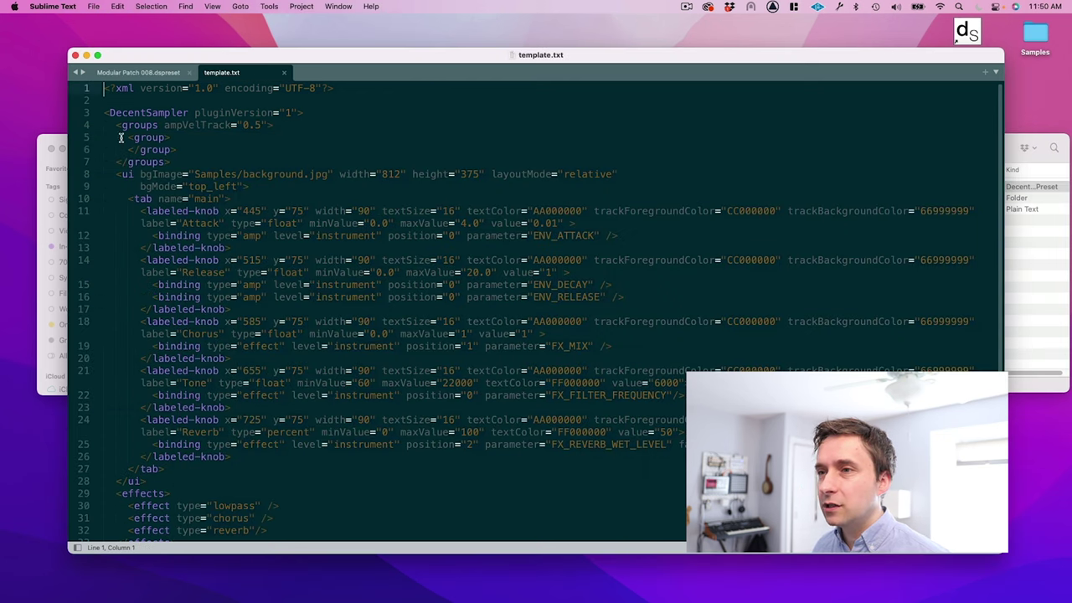
{"action": "left_click_drag", "start_coordinate": [114, 174], "coordinate": [186, 485]}
{"action": "key", "text": "super+c"}
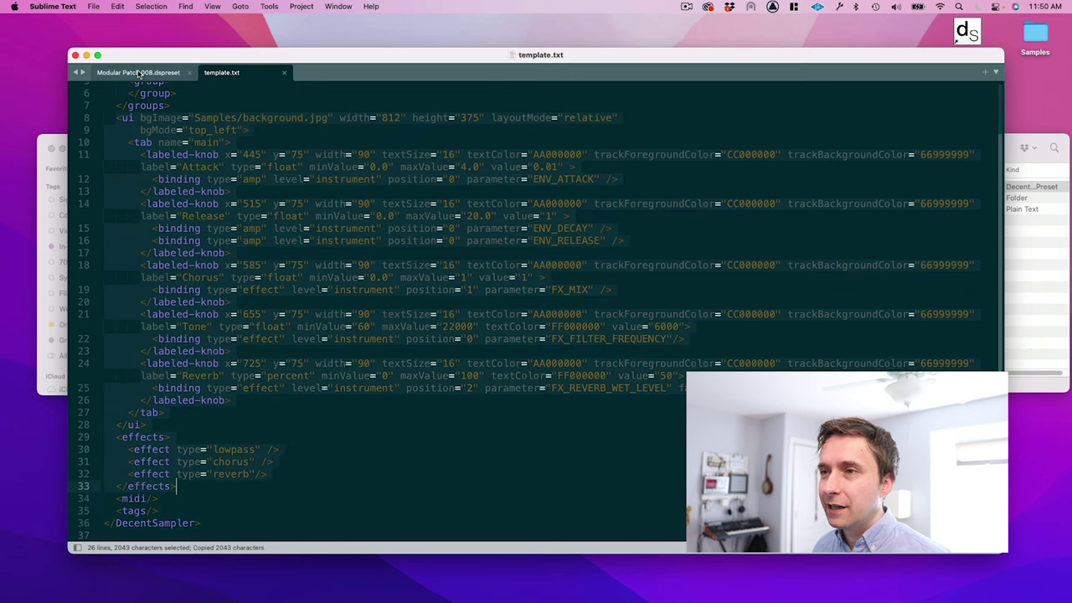
{"action": "key", "text": "ctrl+Tab"}
{"action": "scroll", "coordinate": [193, 490], "scroll_direction": "down", "scroll_amount": 3}
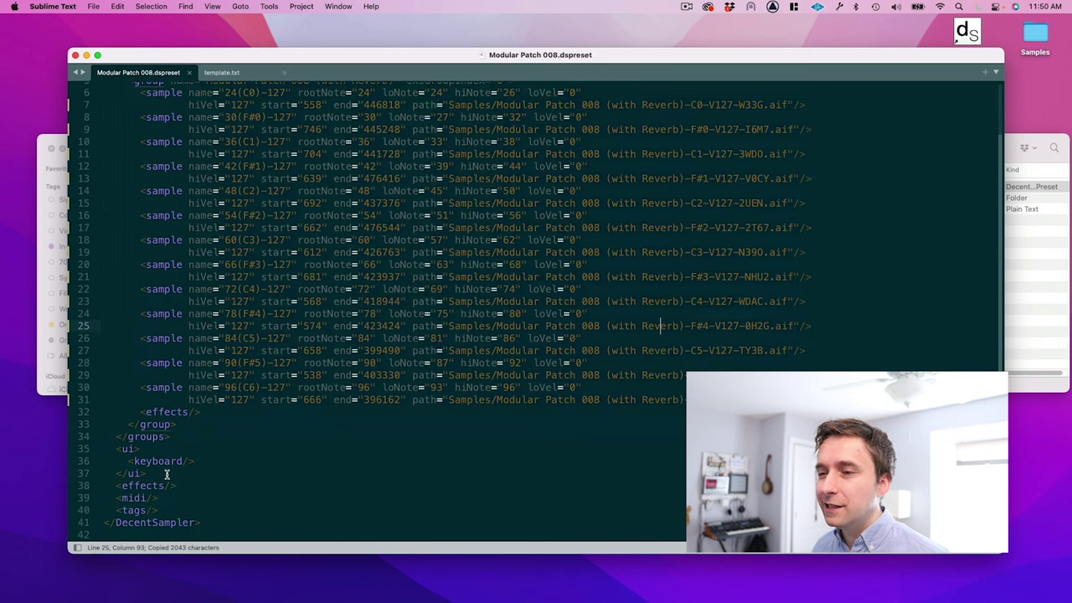
{"action": "left_click_drag", "start_coordinate": [116, 448], "coordinate": [177, 486]}
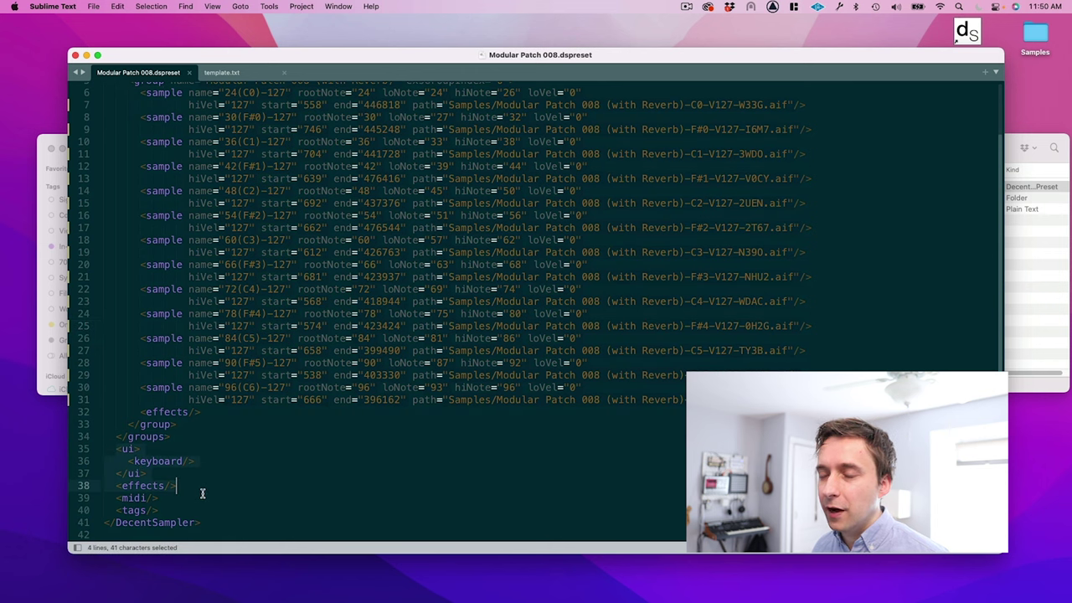
{"action": "key", "text": "super+v"}
{"action": "key", "text": "super+s"}
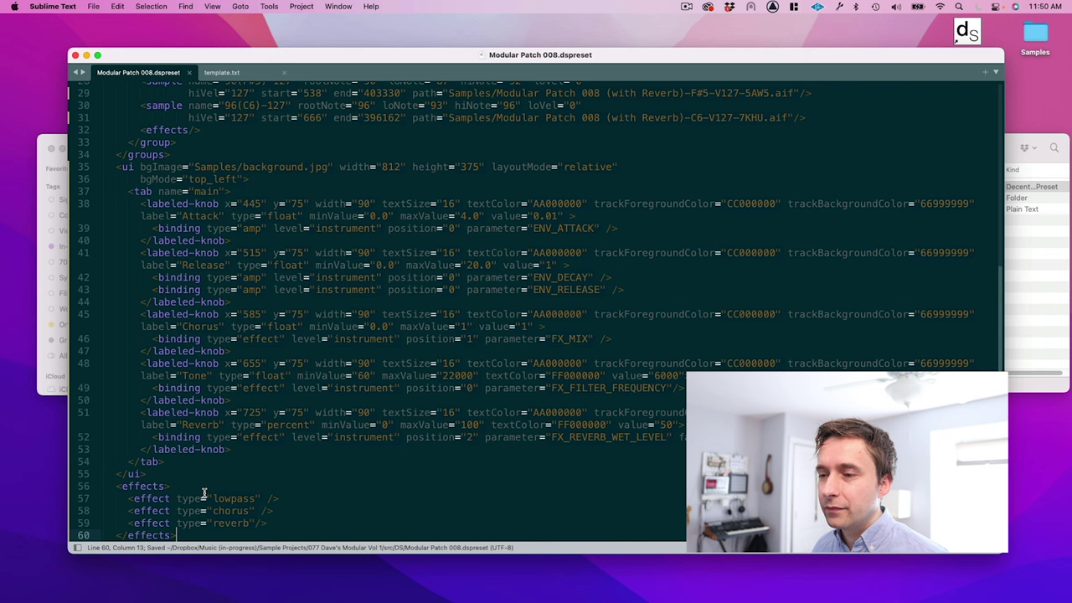
- Reload the preset from DecentSampler's File menu
{"action": "key", "text": "super+Tab"}
{"action": "key", "text": "super+Tab"}
{"action": "key", "text": "super+Tab"}
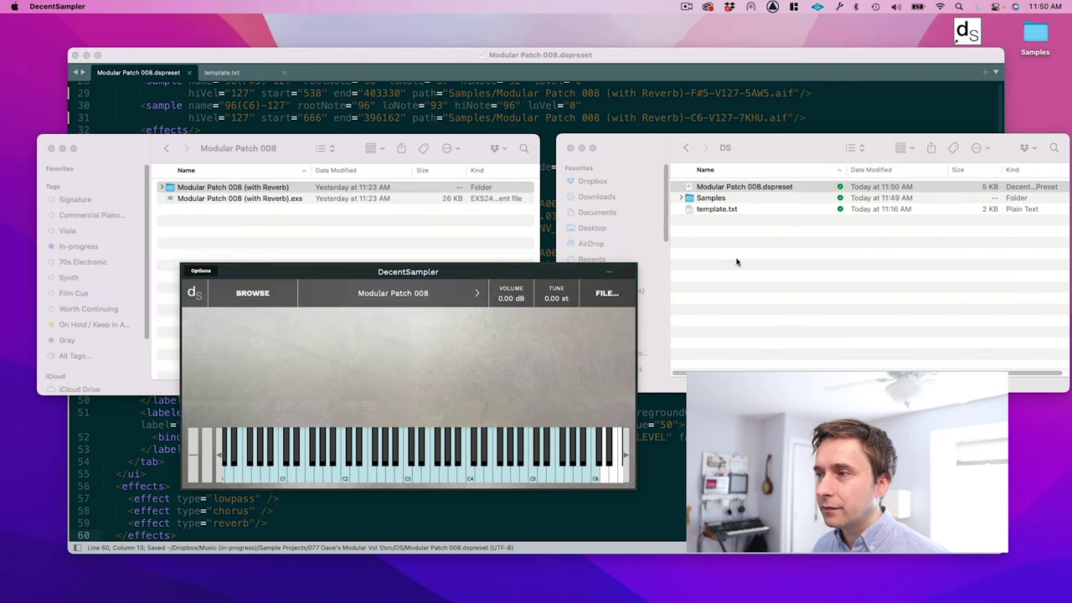
{"action": "left_click", "coordinate": [607, 293]}
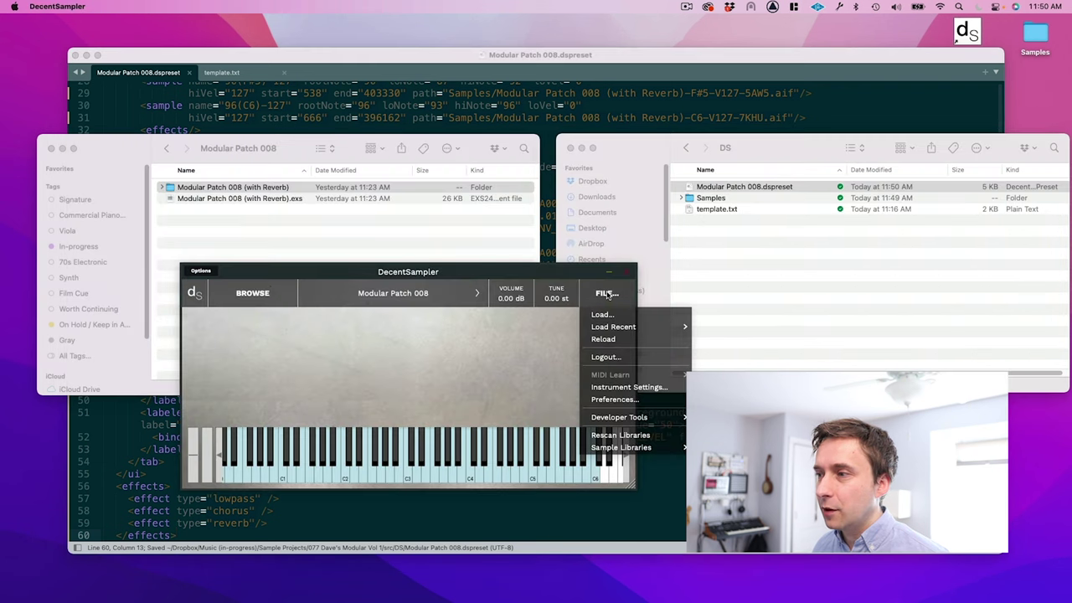
{"action": "left_click", "coordinate": [604, 339]}
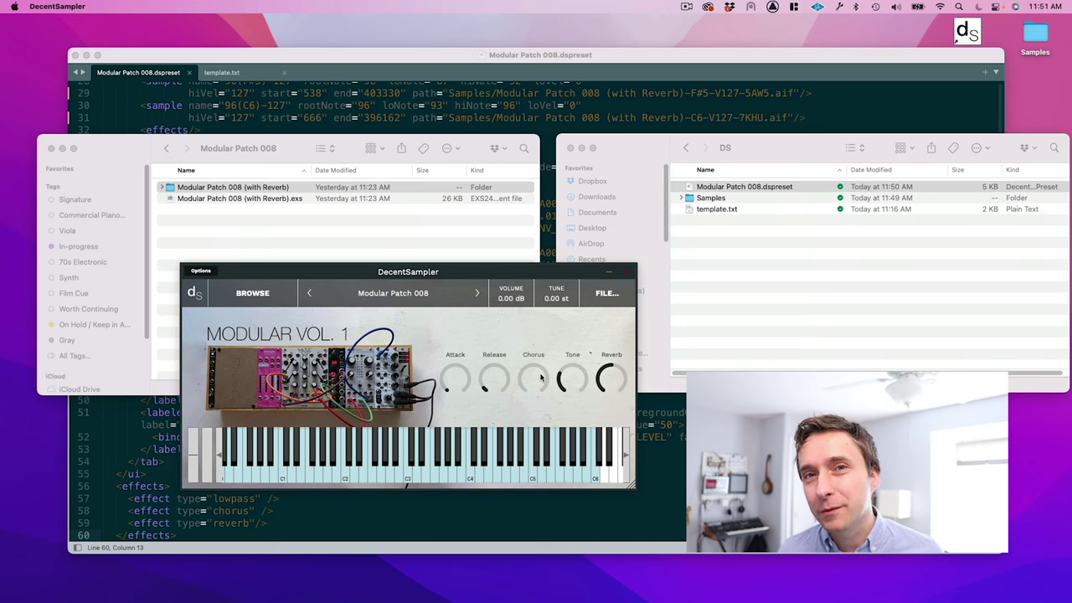
{"action": "left_click_drag", "start_coordinate": [484, 273], "coordinate": [493, 252]}
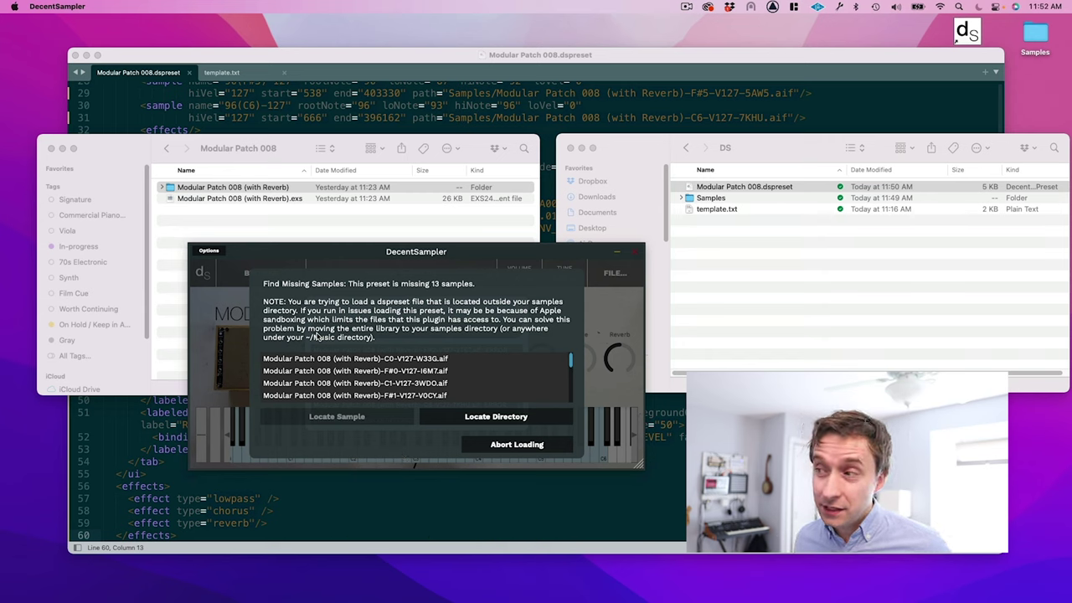
- Drag the DS folder onto DecentSampler to load it as a library
{"action": "left_click", "coordinate": [779, 295]}
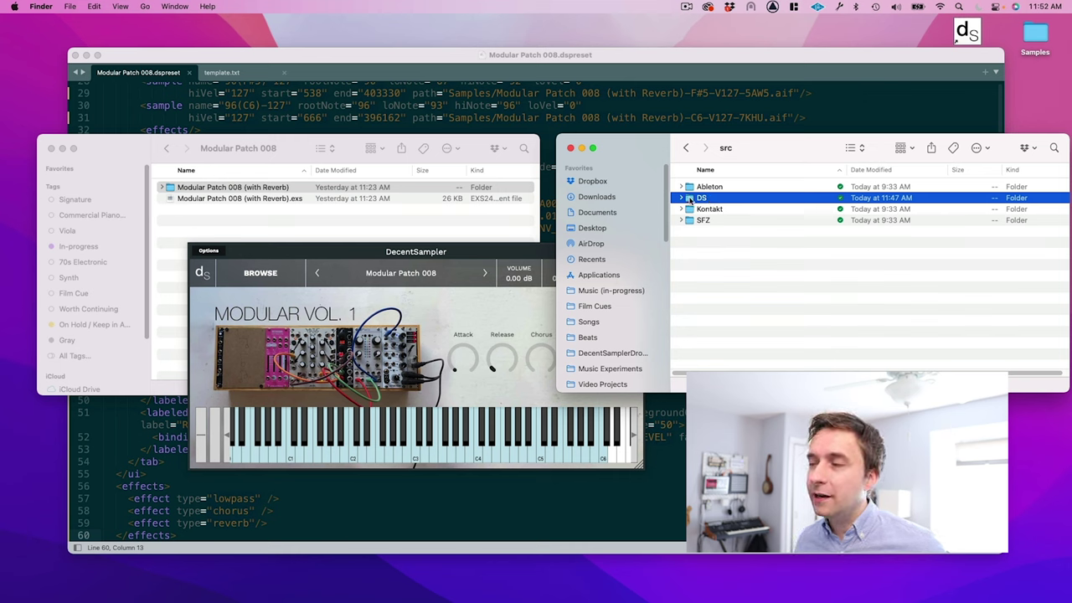
{"action": "left_click_drag", "start_coordinate": [688, 199], "coordinate": [268, 337]}
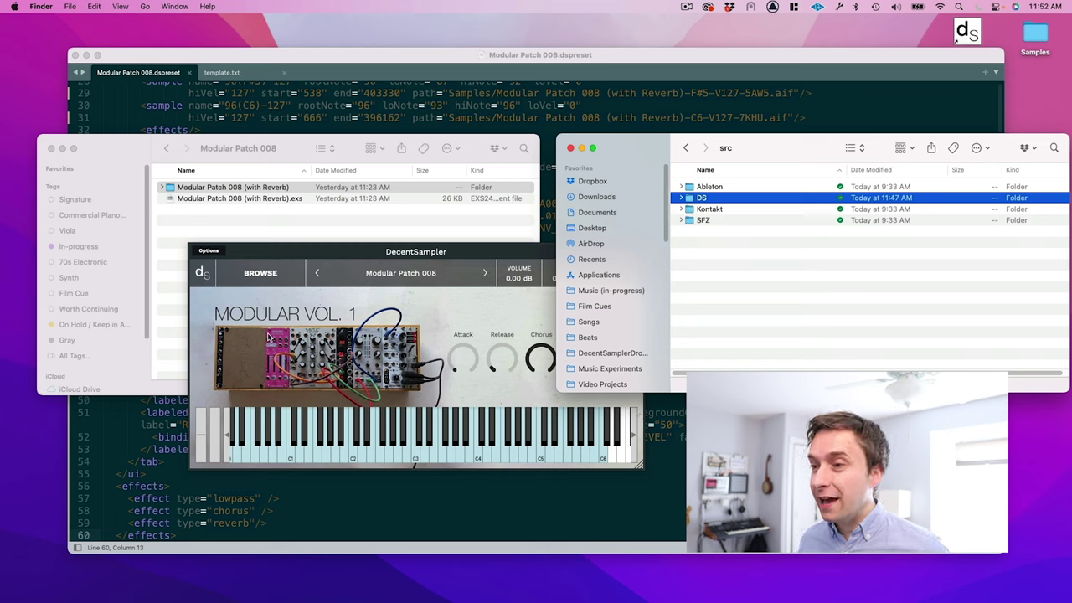
{"action": "left_click", "coordinate": [268, 336]}
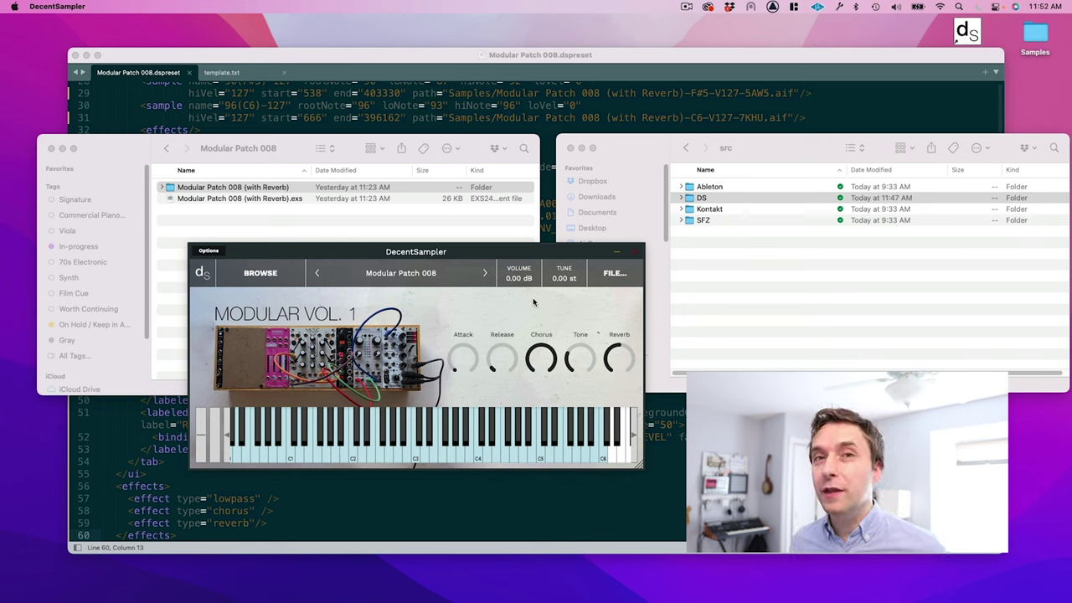
- Duplicate the preset and rename the copy Modular Patch 009.dspreset
{"action": "double_click", "coordinate": [695, 197]}
{"action": "left_click", "coordinate": [702, 186]}
{"action": "key", "text": "super+d"}
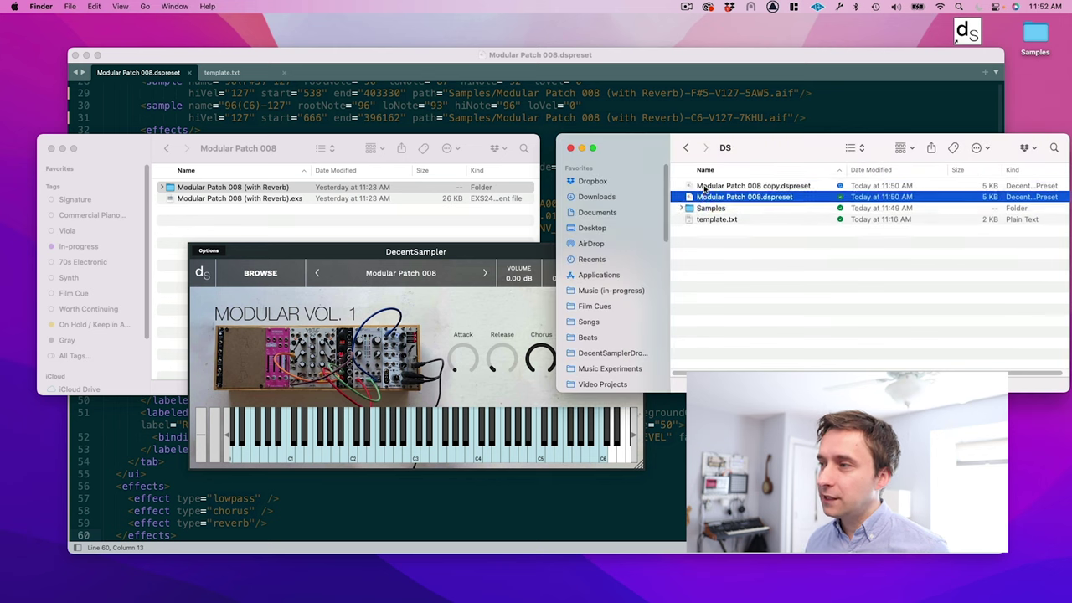
{"action": "key", "text": "Return"}
{"action": "key", "text": "Right"}
{"action": "key", "text": "BackSpace"}
{"action": "key", "text": "BackSpace"}
{"action": "key", "text": "BackSpace"}
{"action": "key", "text": "BackSpace"}
{"action": "key", "text": "BackSpace"}
{"action": "key", "text": "BackSpace"}
{"action": "type", "text": "9"}
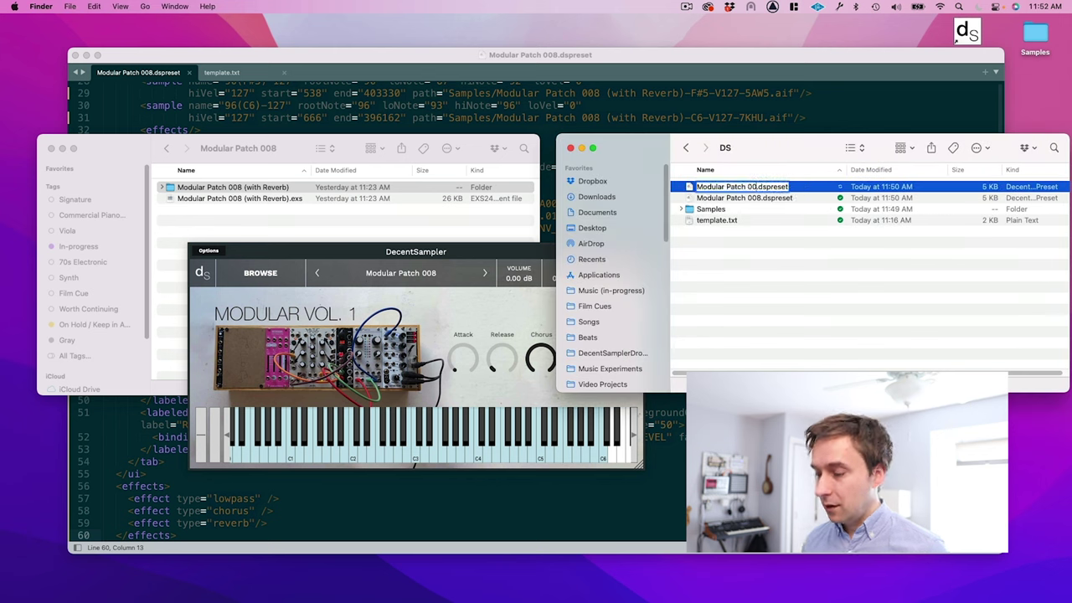
{"action": "key", "text": "Return"}
- Load the DS folder into DecentSampler again and choose Modular Patch 008
{"action": "key", "text": "super+Up"}
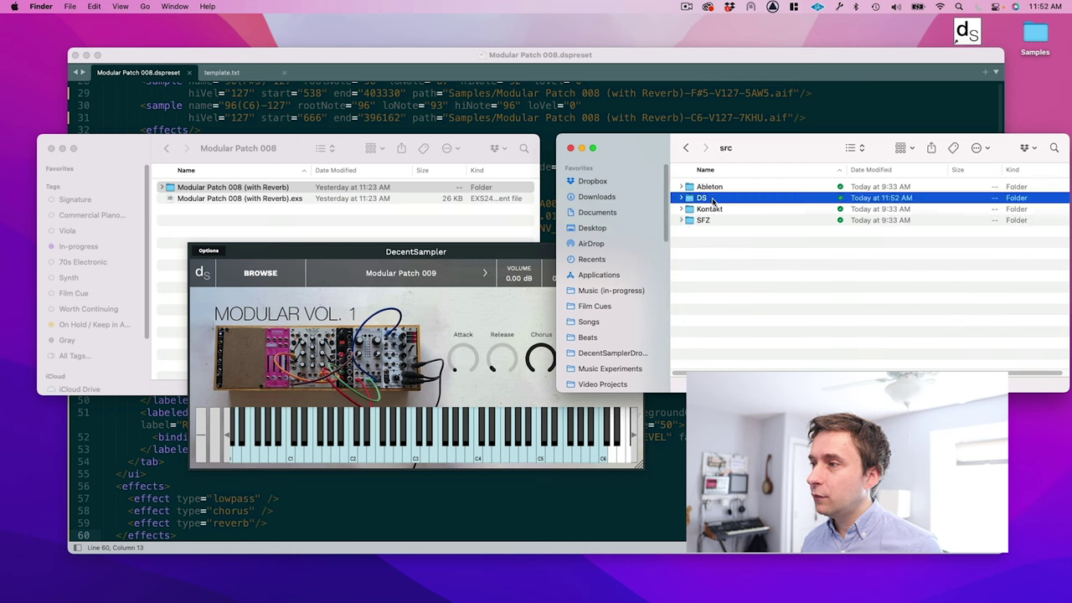
{"action": "left_click_drag", "start_coordinate": [710, 201], "coordinate": [374, 335]}
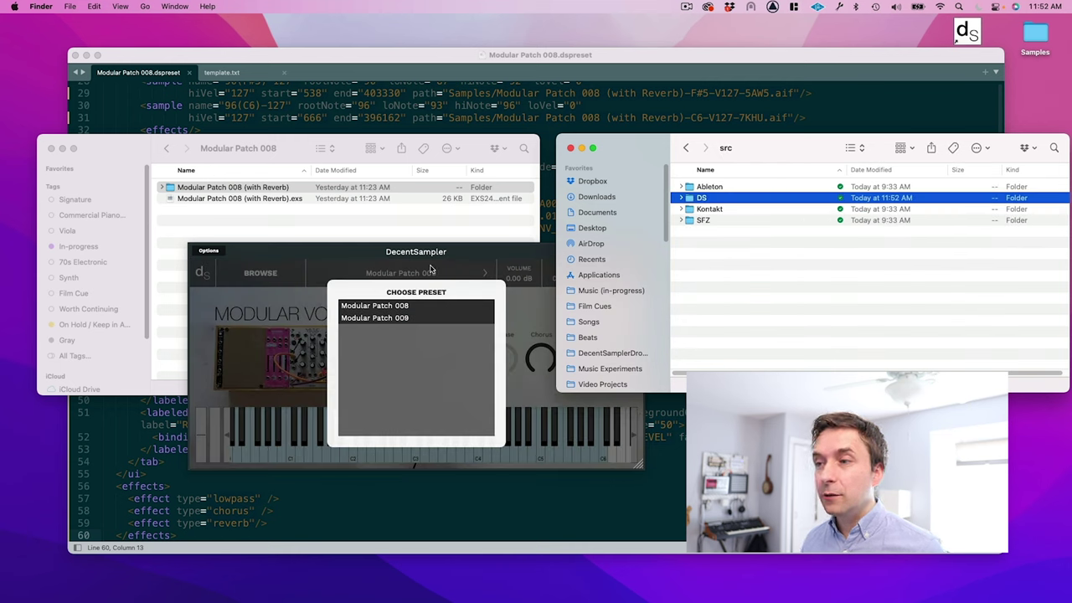
{"action": "left_click", "coordinate": [413, 307]}
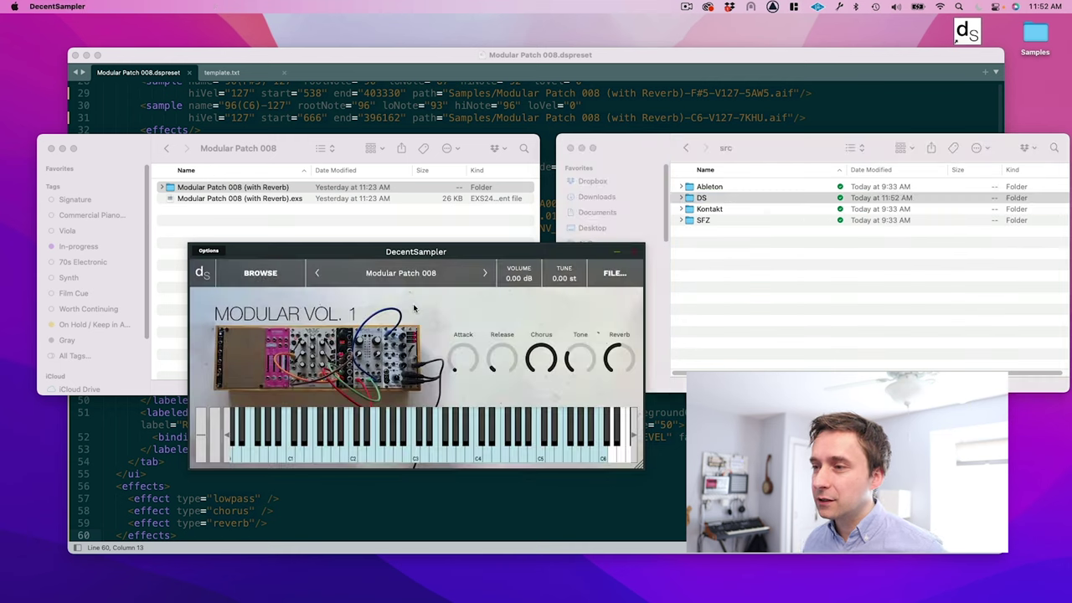